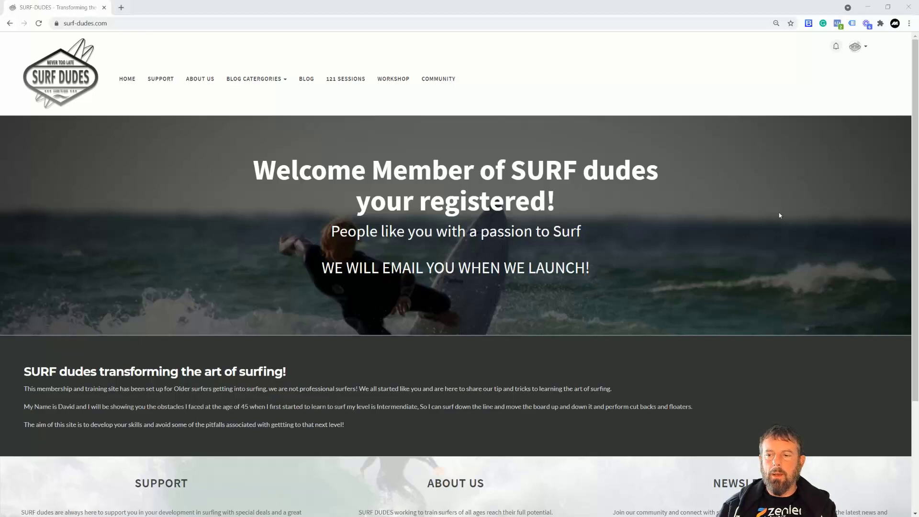
- Switch from the public site to the admin dashboard through the account menu
left_click(859, 47)
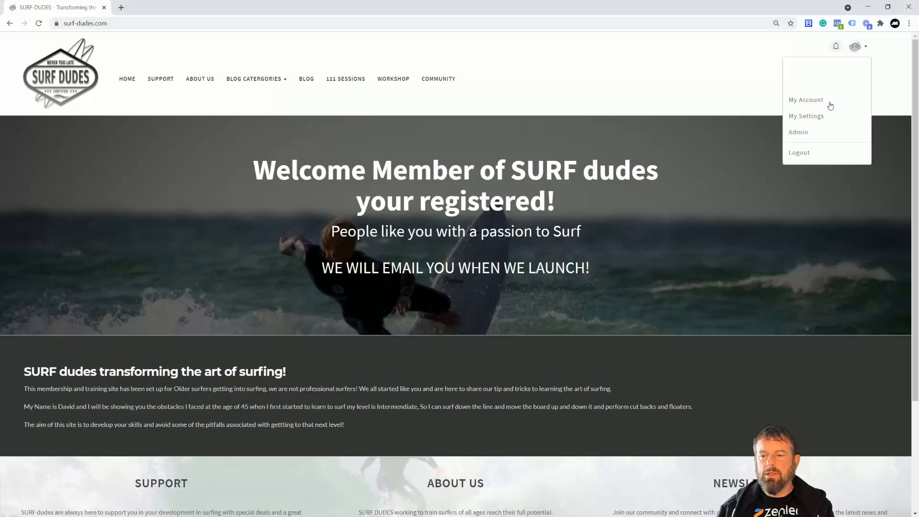
left_click(811, 132)
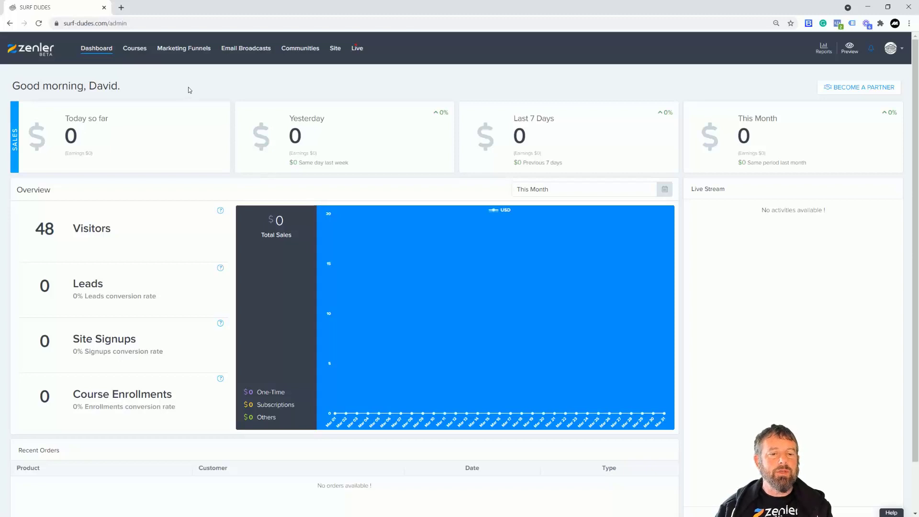
- Under Site > People > All, delete the existing CALENDLY-tagged Lead user
left_click(335, 48)
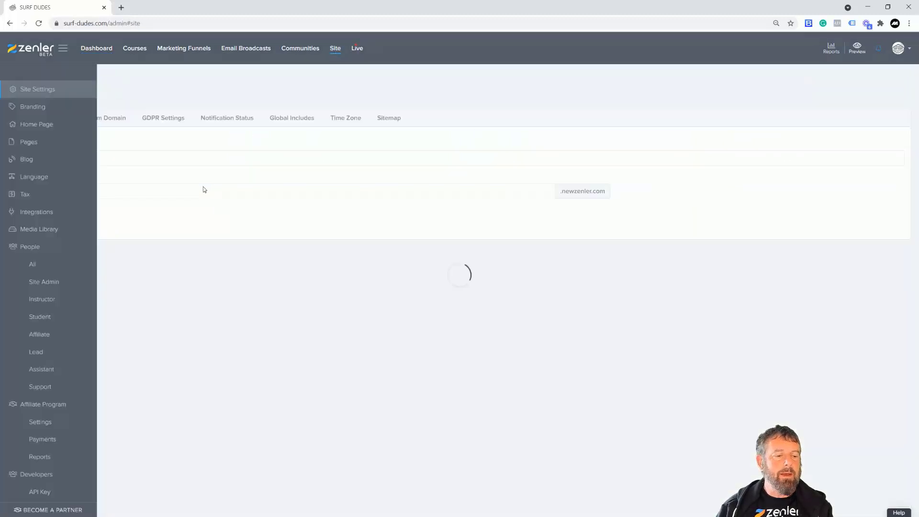
left_click(39, 264)
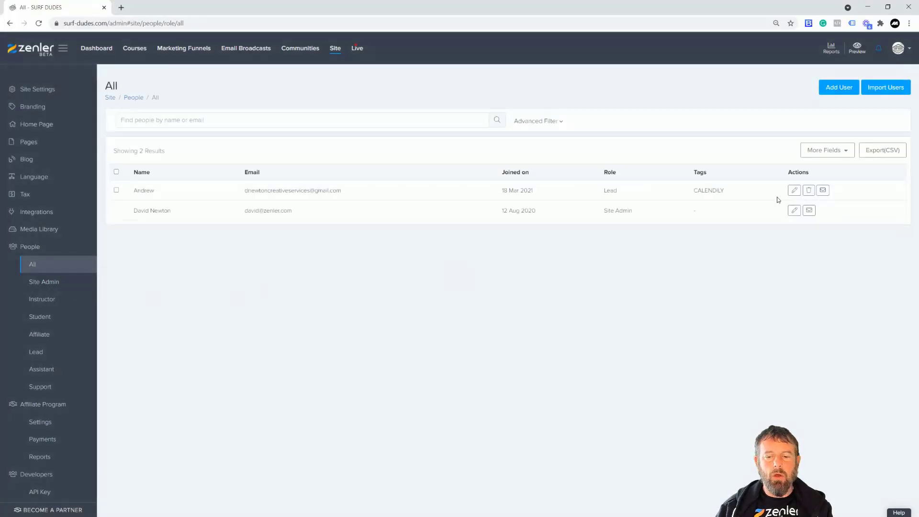
left_click(809, 191)
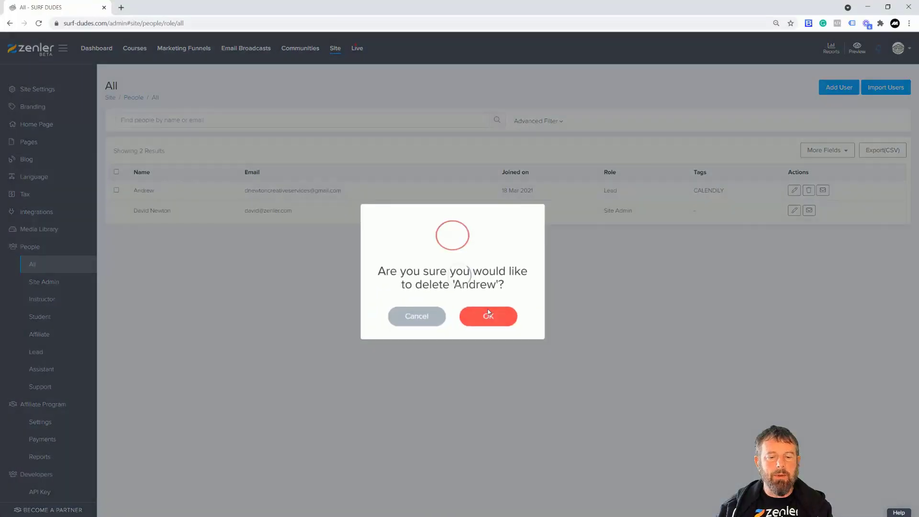
left_click(489, 315)
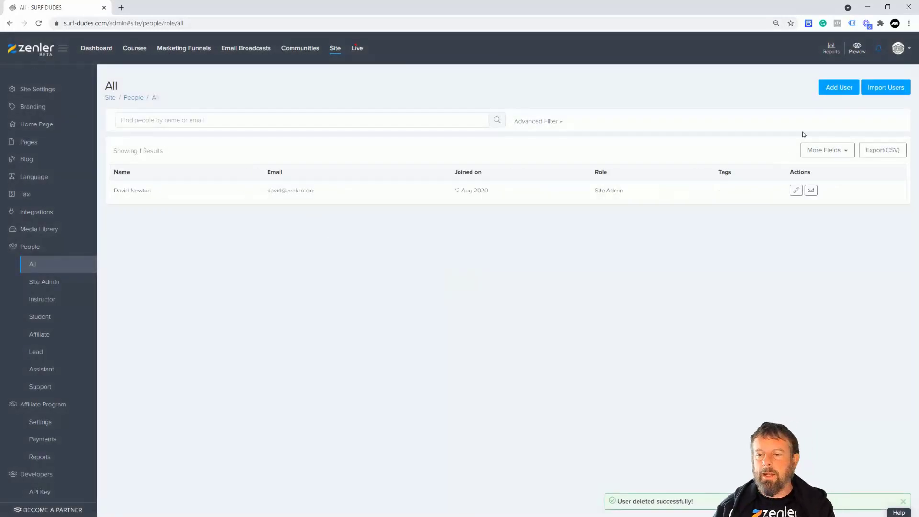
- Start a new user, type the first name, and autofill the last name and e-mail
left_click(830, 88)
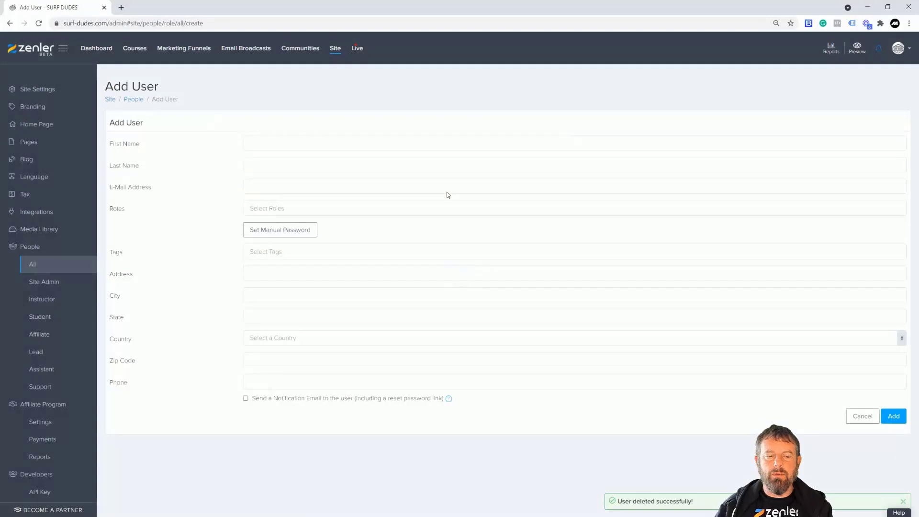
left_click(268, 143)
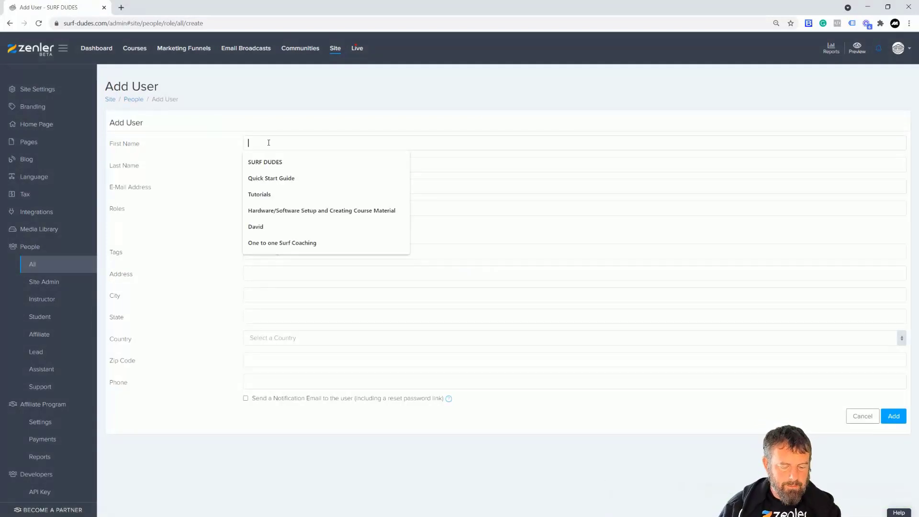
type("Andrew")
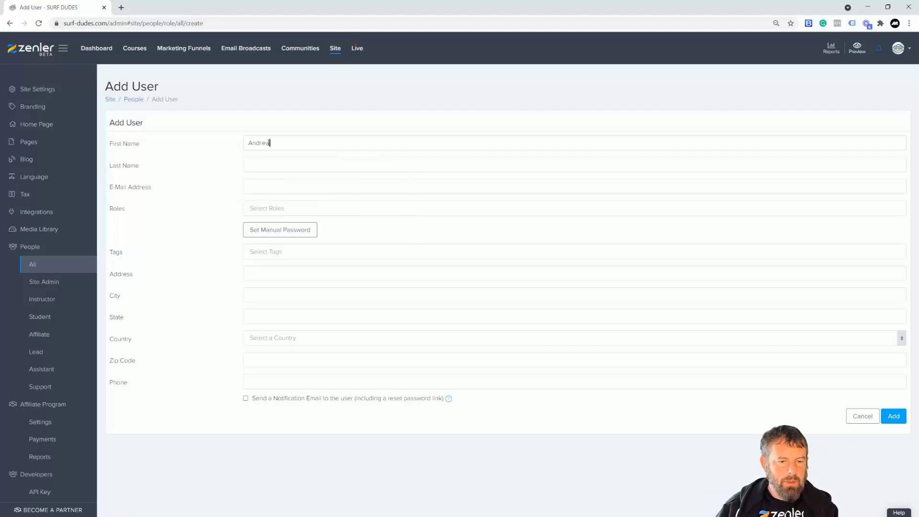
left_click(276, 164)
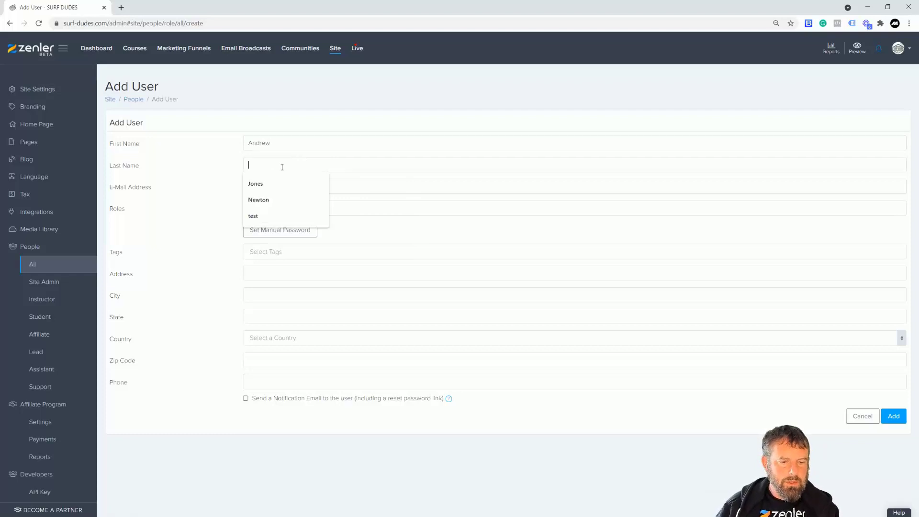
left_click(263, 184)
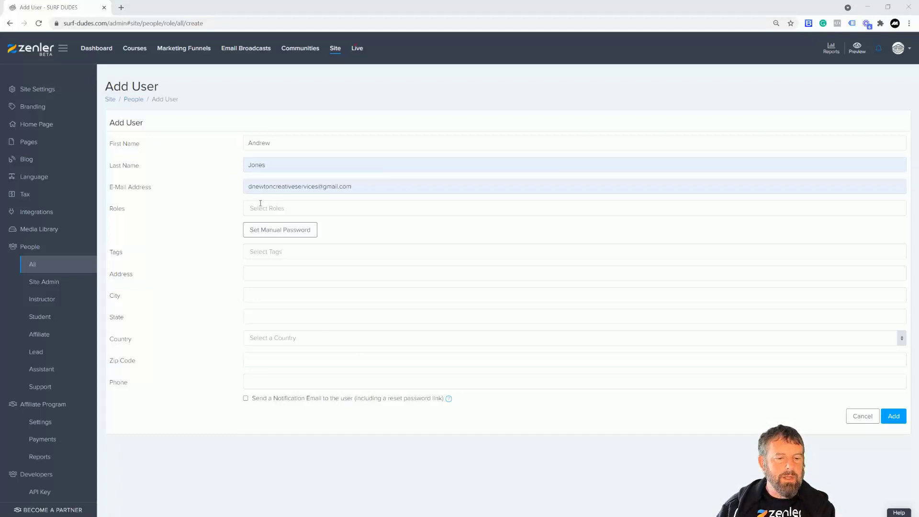
- Replace the Student role with Lead for the new user, leaving Funnel empty
left_click(281, 206)
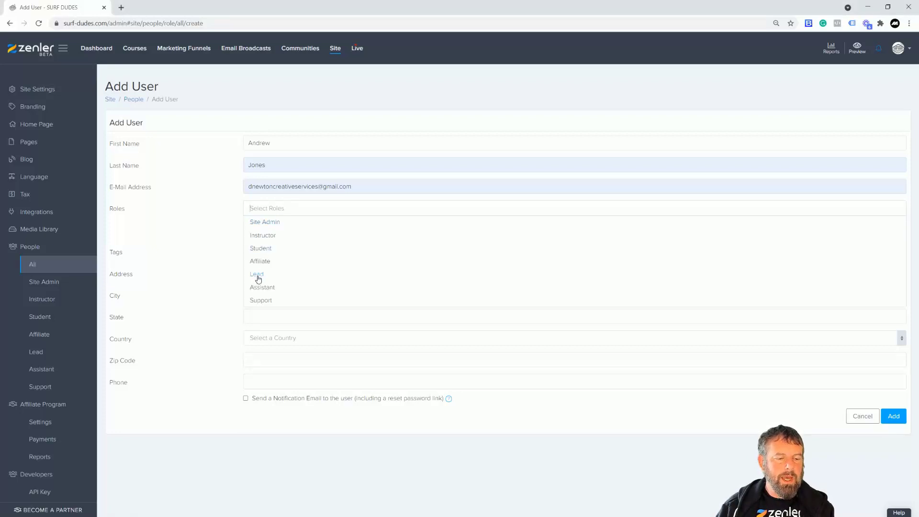
left_click(263, 248)
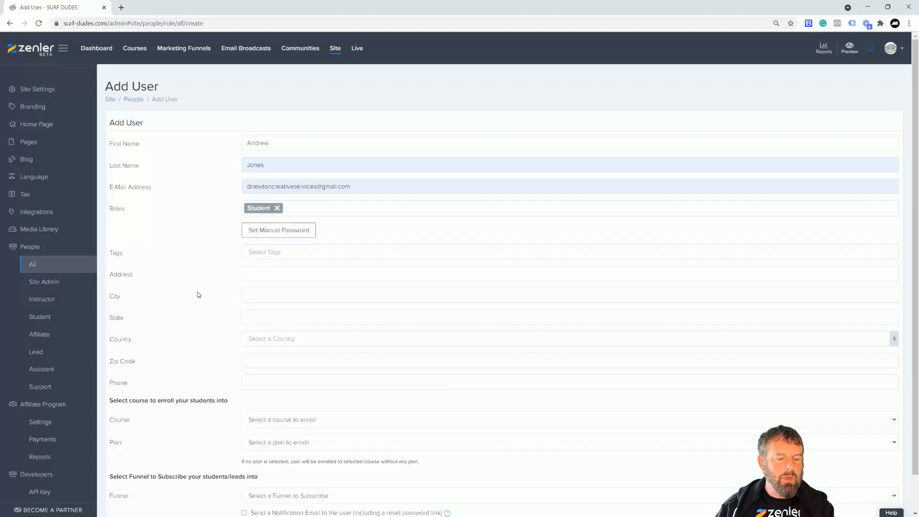
scroll(199, 300, "down", 1)
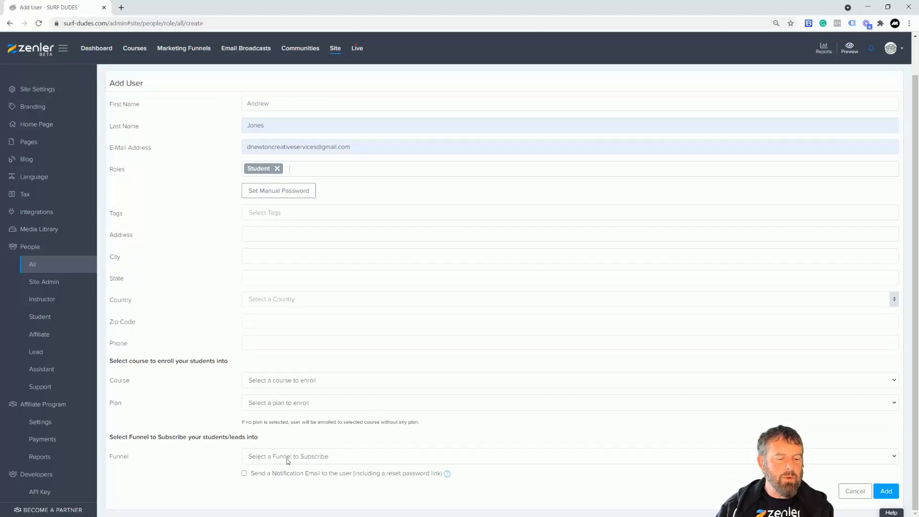
left_click(277, 168)
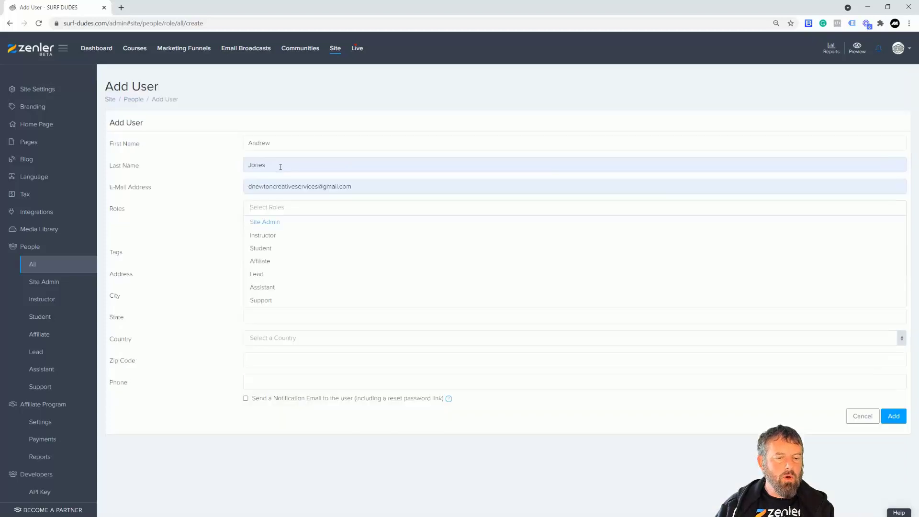
left_click(261, 278)
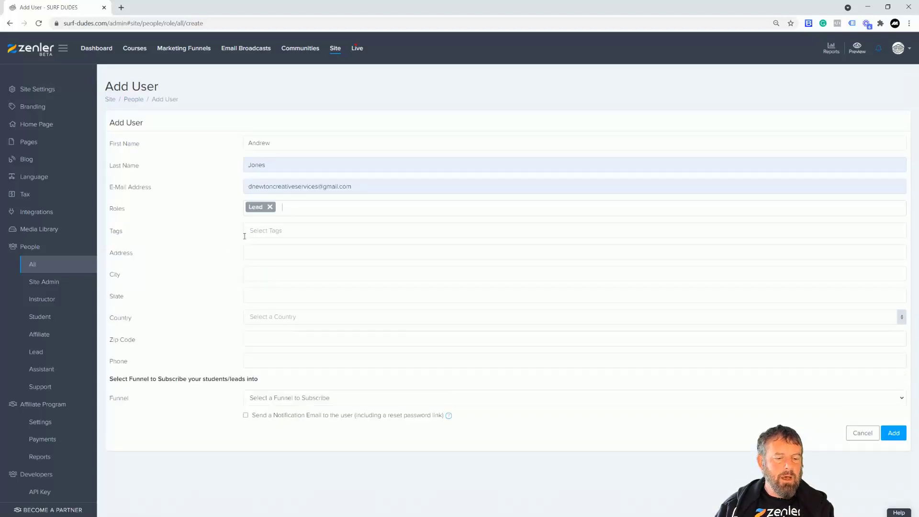
left_click(278, 399)
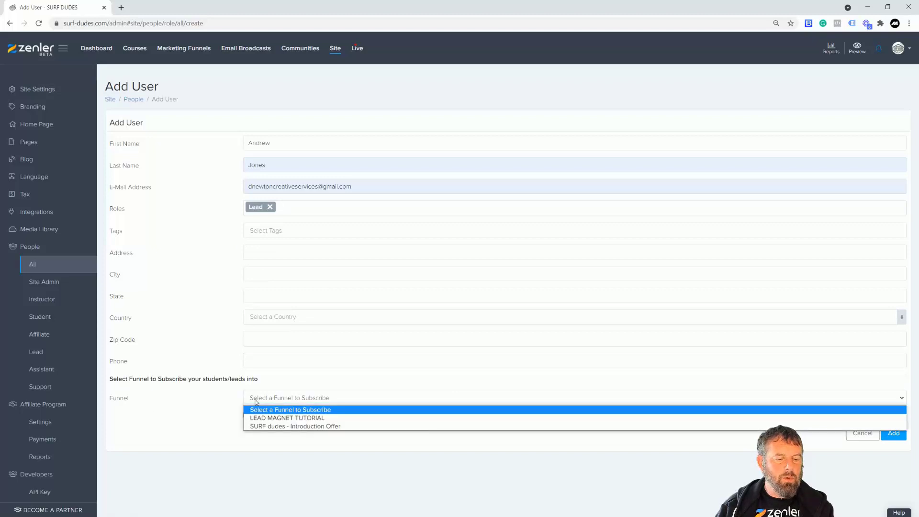
left_click(209, 401)
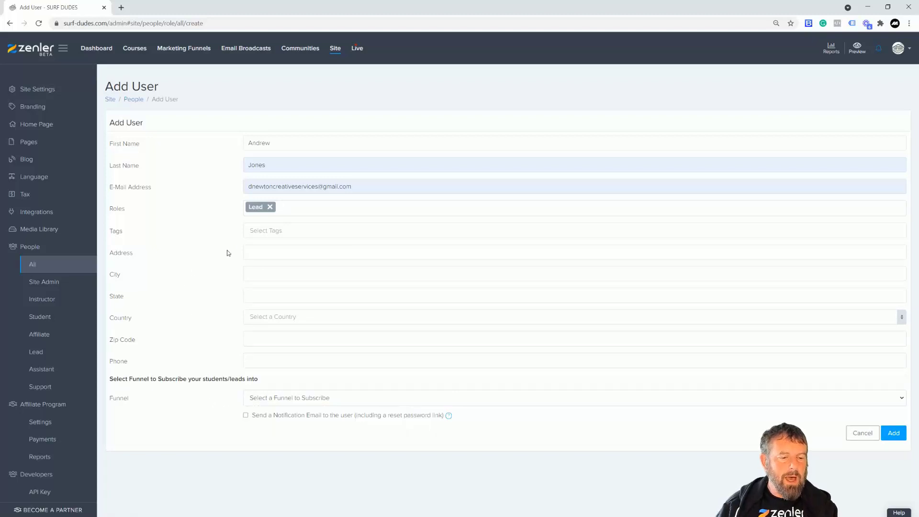
- Add the tag NEW TAG, then add and remove a test tag 'ANother'
left_click(268, 230)
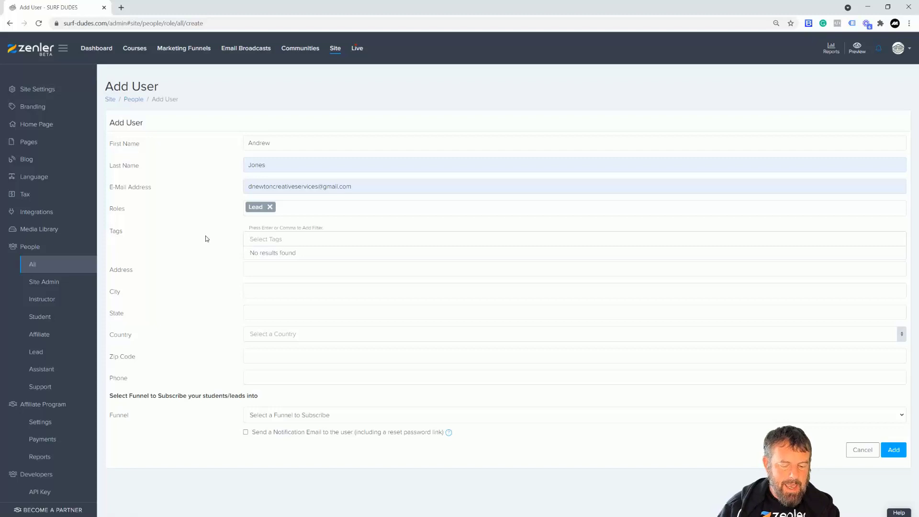
type("N")
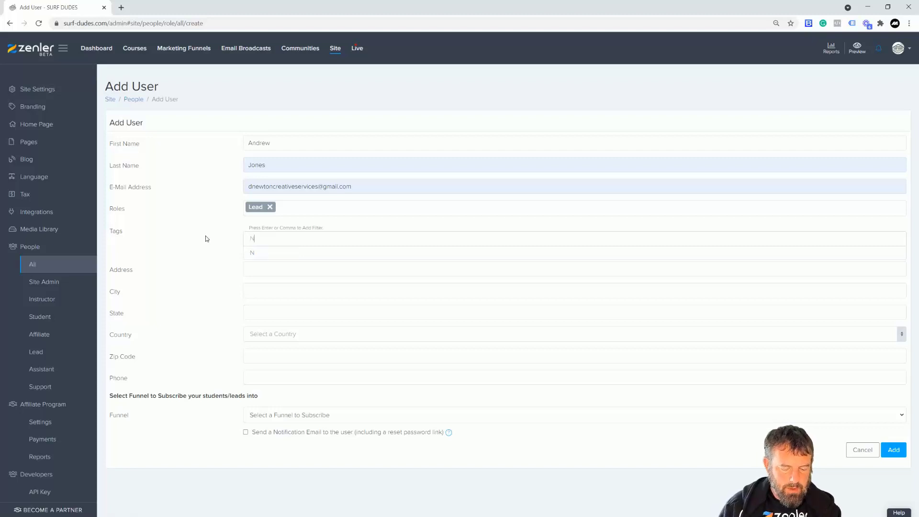
type("EW TSG")
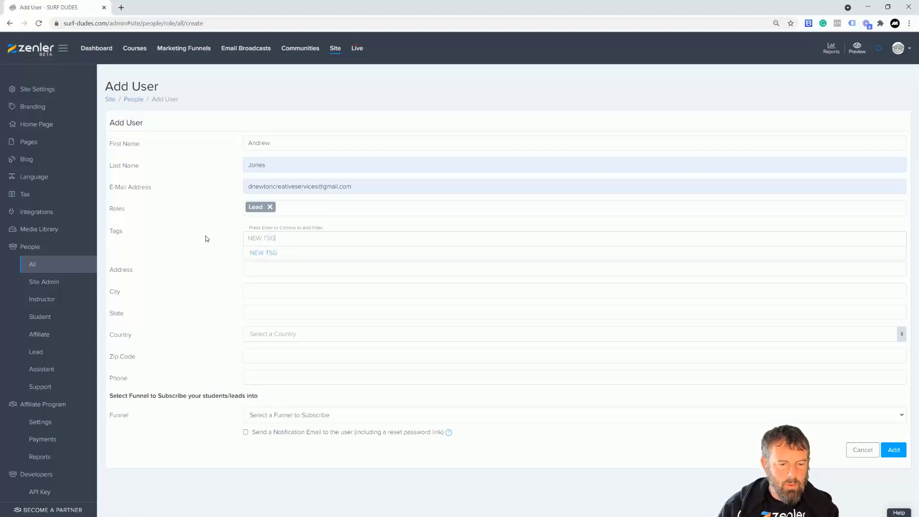
key("BackSpace")
key("BackSpace")
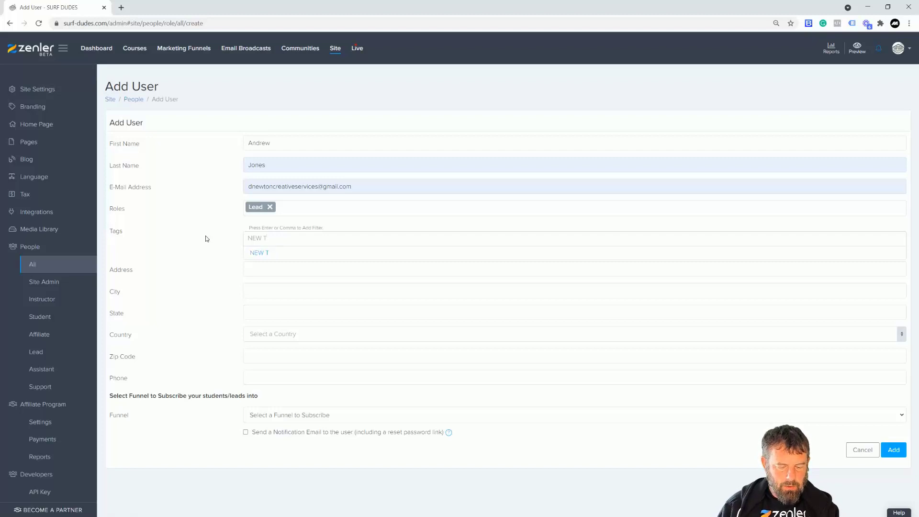
key("Return")
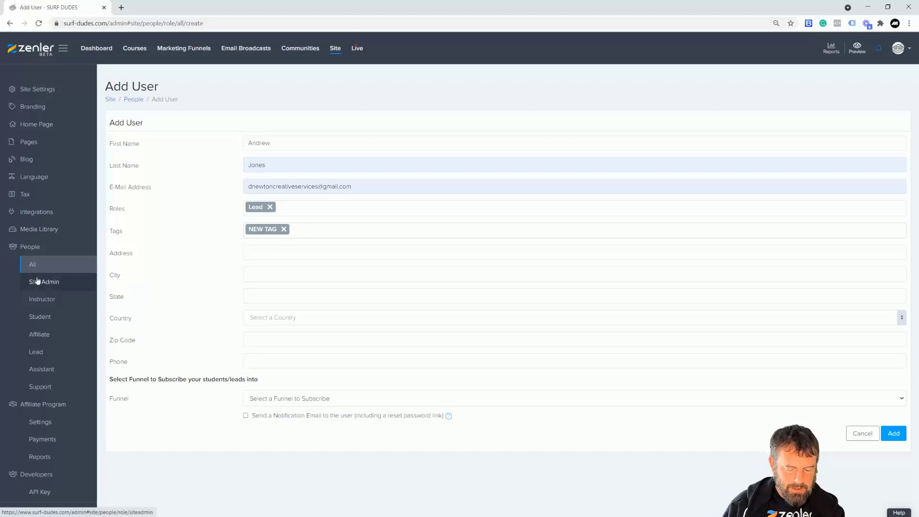
type("ANother")
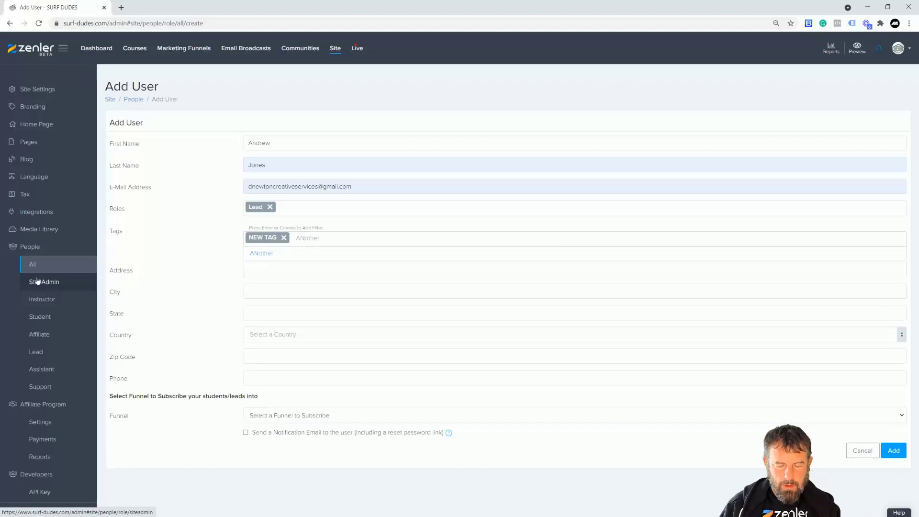
key("Return")
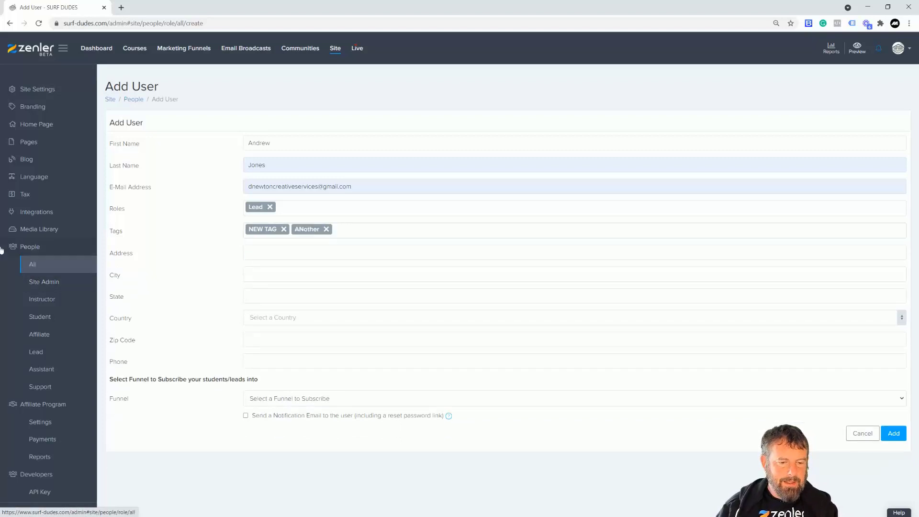
left_click(326, 229)
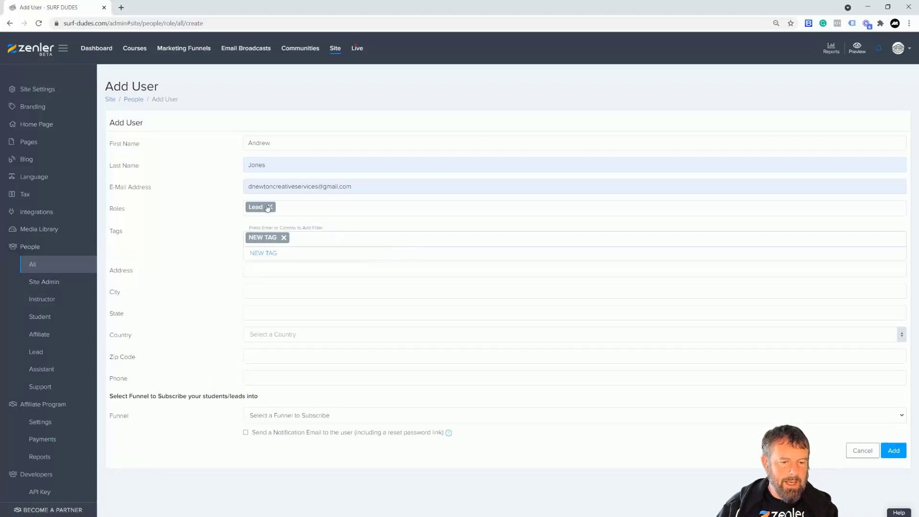
left_click(225, 232)
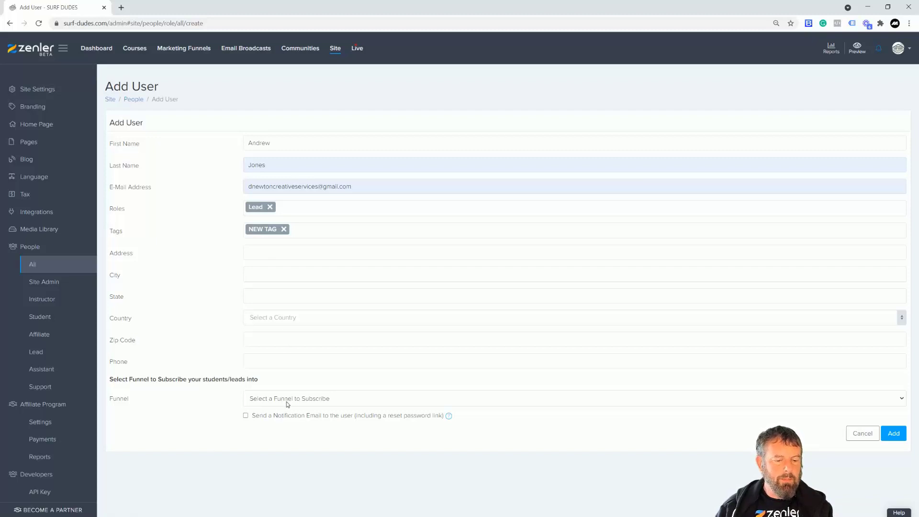
- Review the role options, leaving the user with no role and notification e-mail unticked
left_click(287, 208)
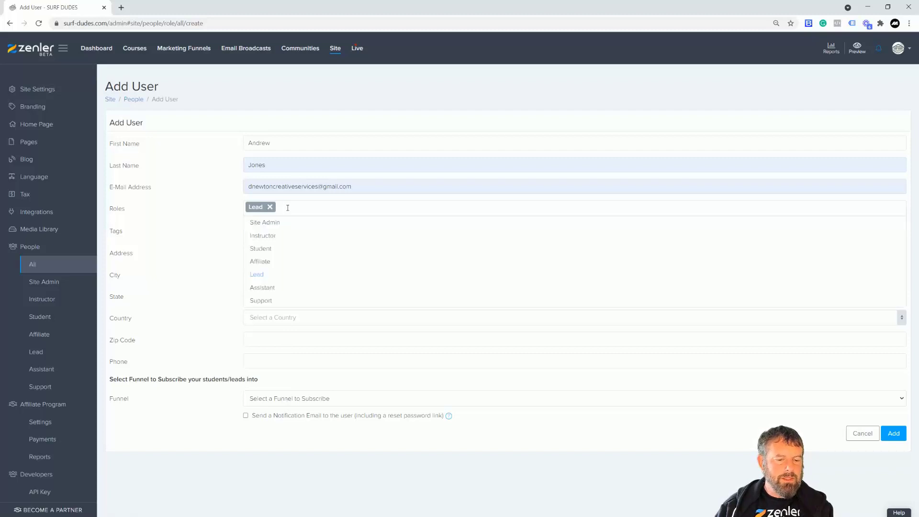
left_click(170, 428)
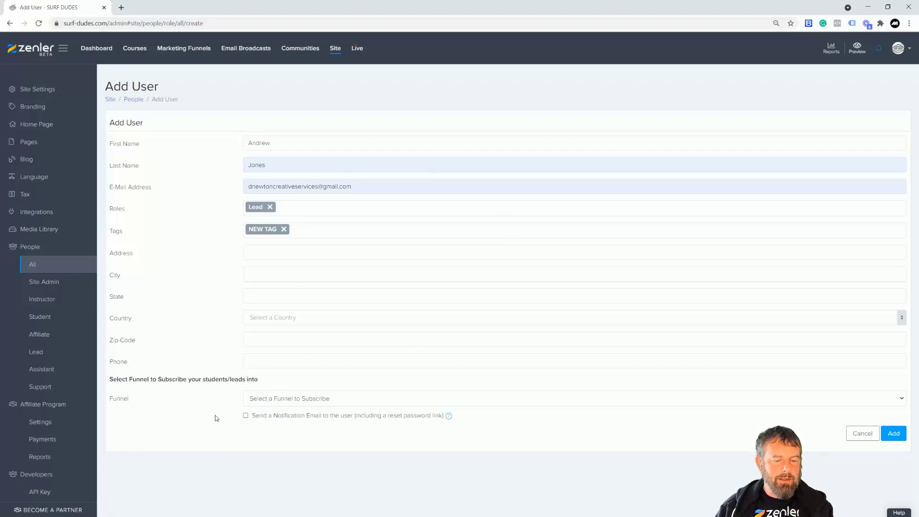
left_click(245, 416)
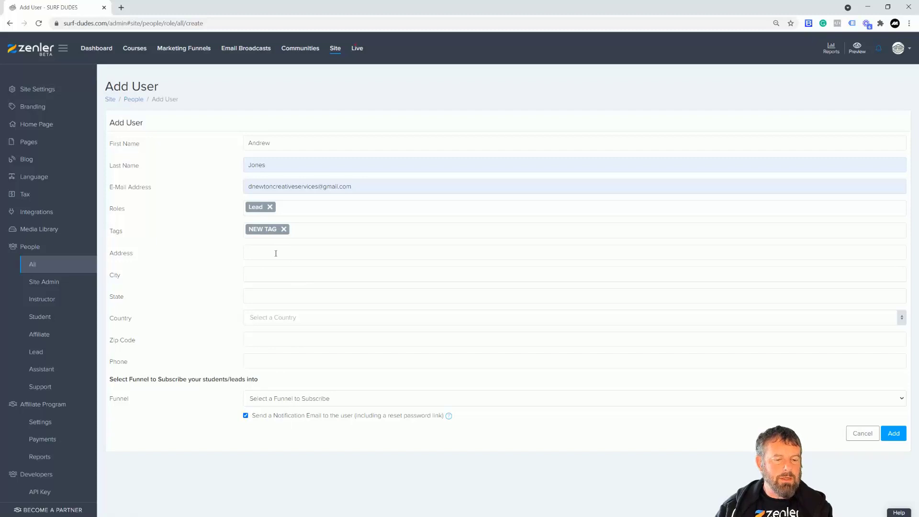
left_click(246, 416)
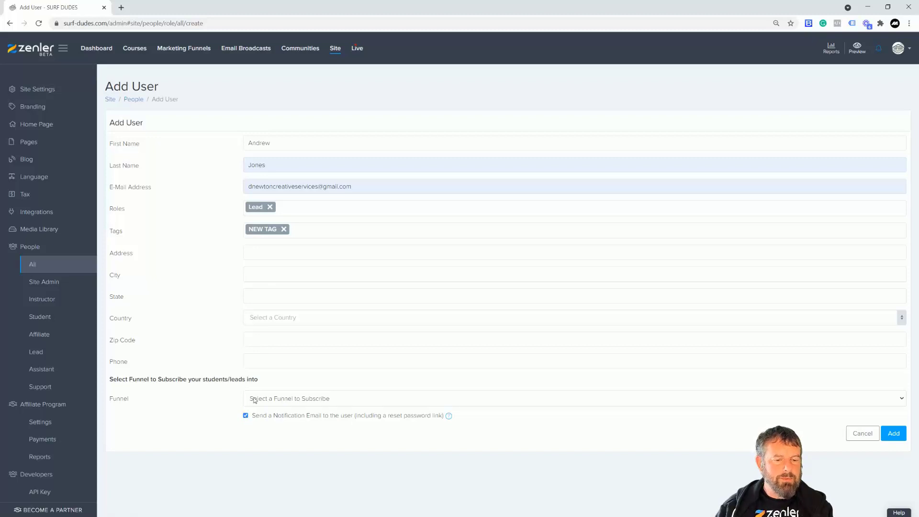
- Give the user the Lead role, tick Send a Notification Email, and add the user
left_click(270, 207)
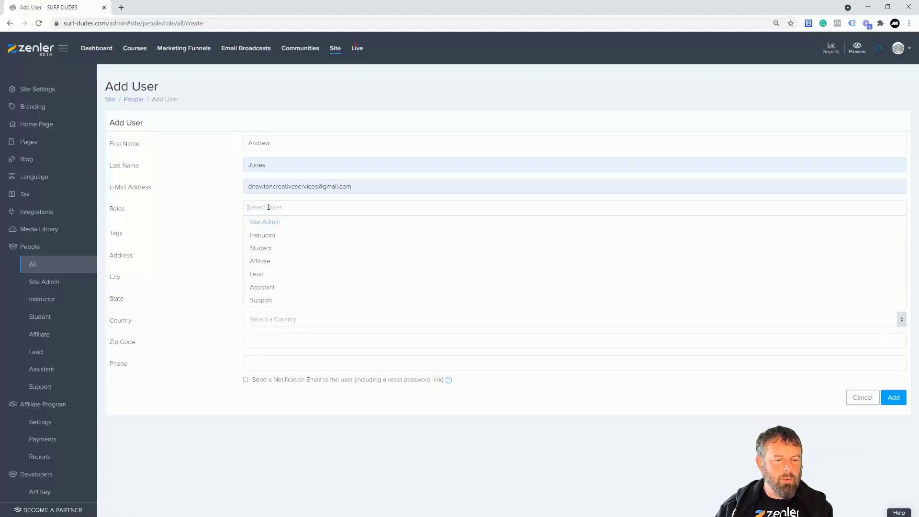
left_click(266, 248)
scroll(216, 307, "down", 1)
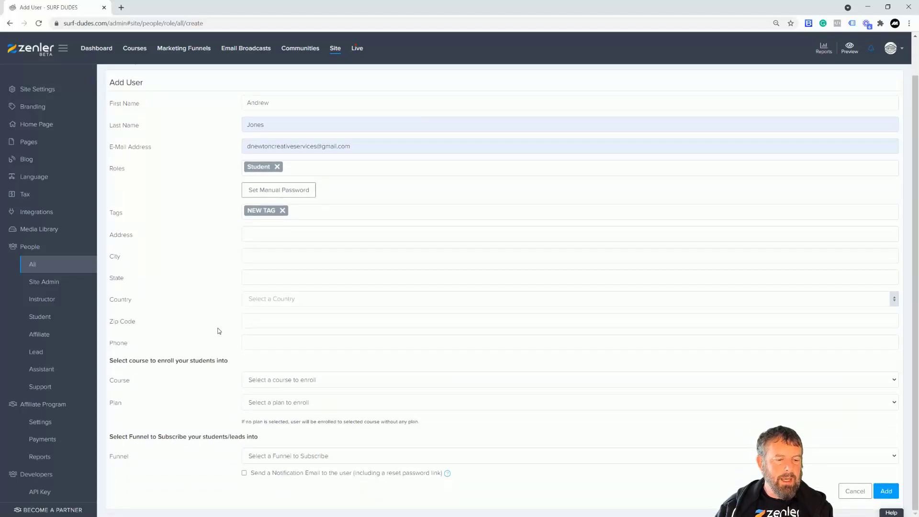
left_click(244, 473)
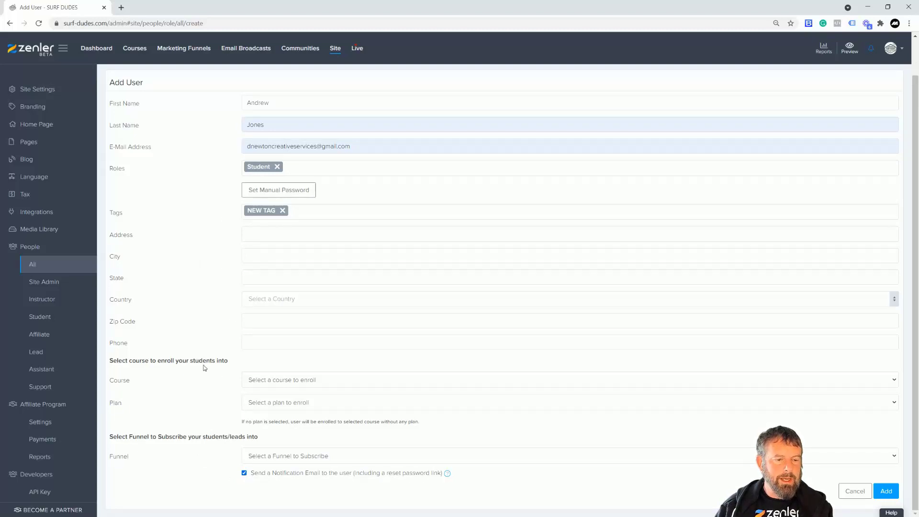
left_click(278, 168)
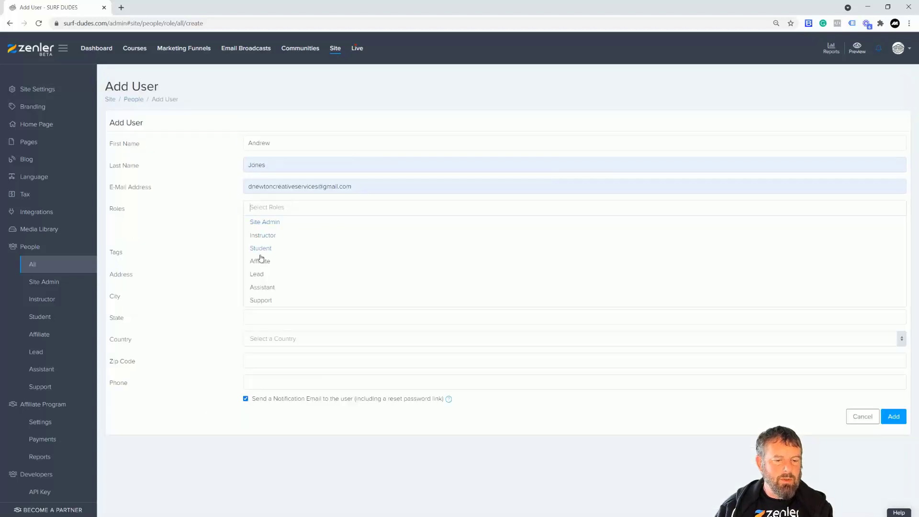
left_click(258, 274)
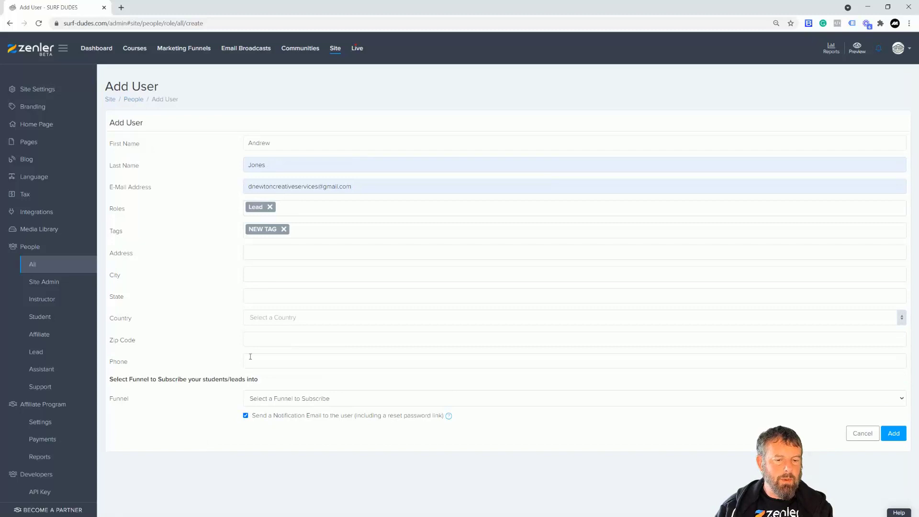
left_click(895, 435)
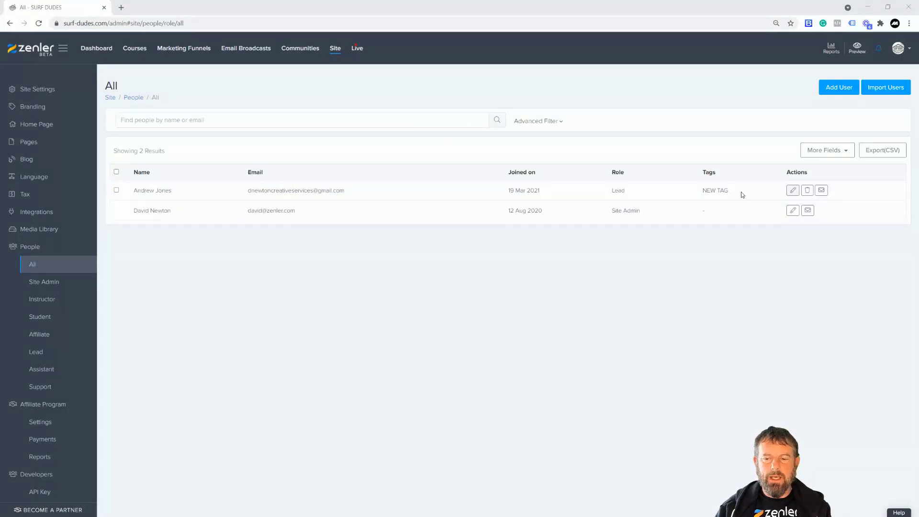
- Filter People by 'User tag contains NEW TAG', then remove that filter
left_click_drag(732, 192, 679, 192)
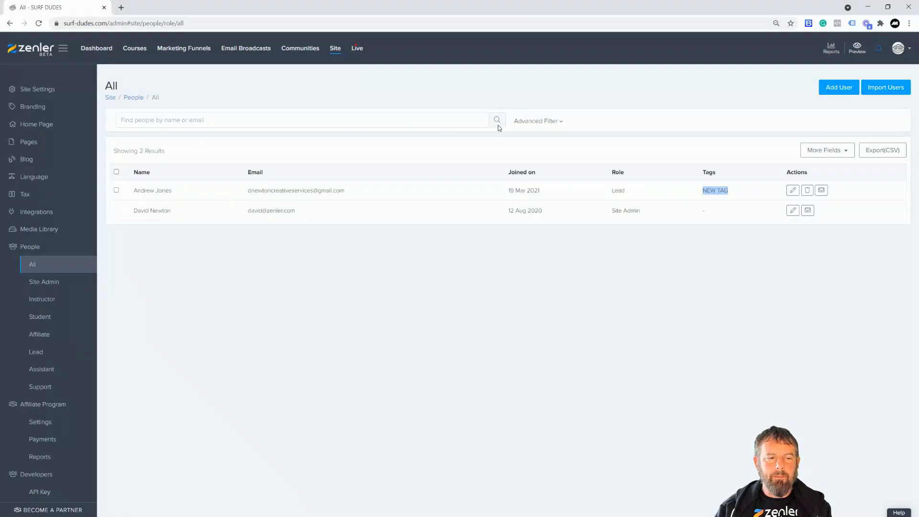
left_click(554, 125)
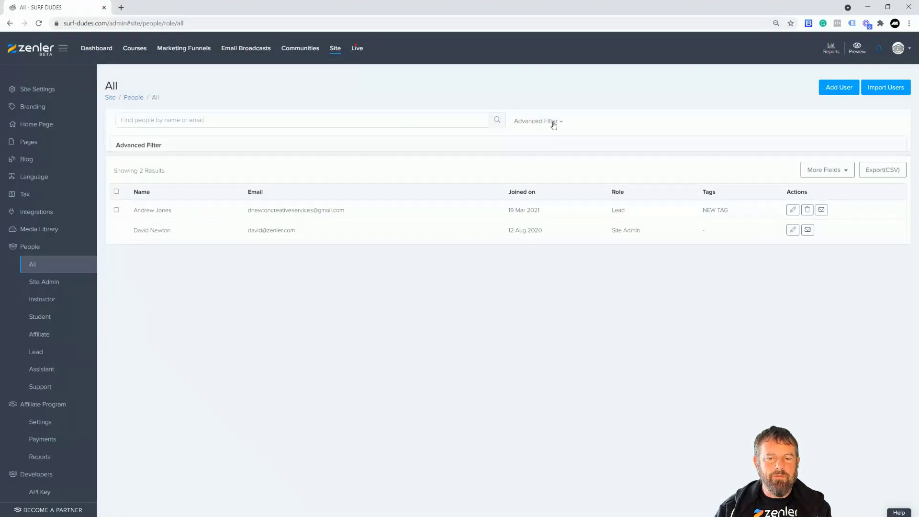
left_click(143, 164)
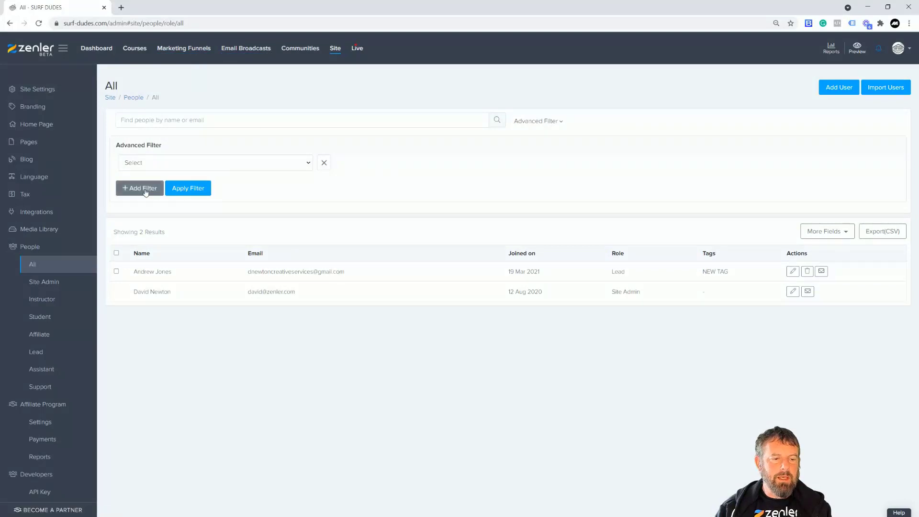
left_click(301, 166)
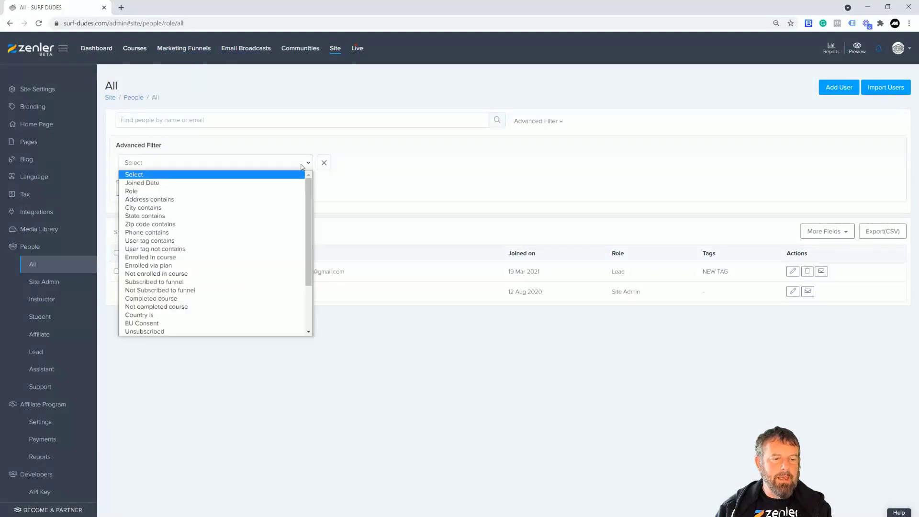
left_click(162, 241)
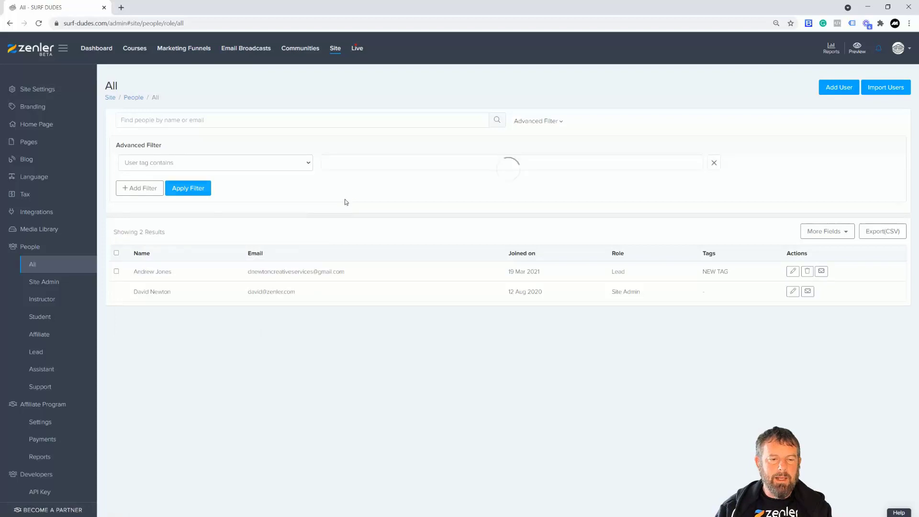
left_click(361, 161)
left_click(347, 178)
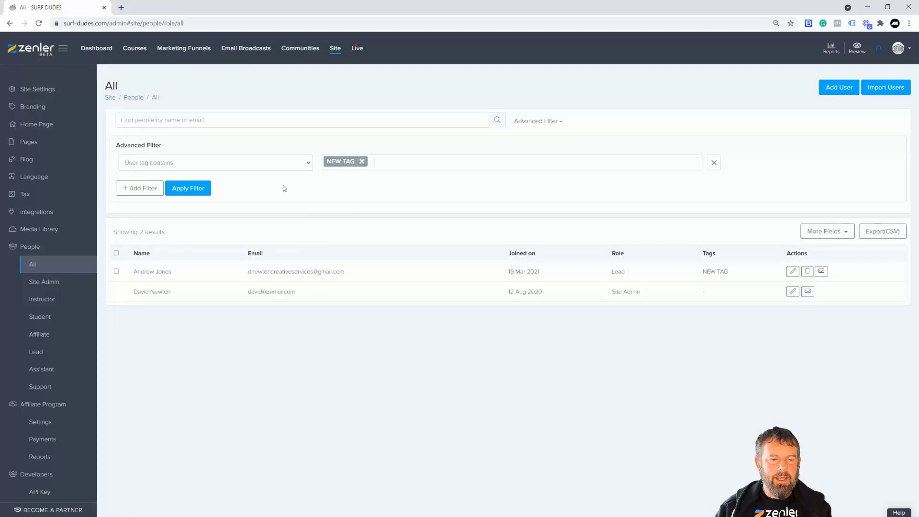
left_click(194, 188)
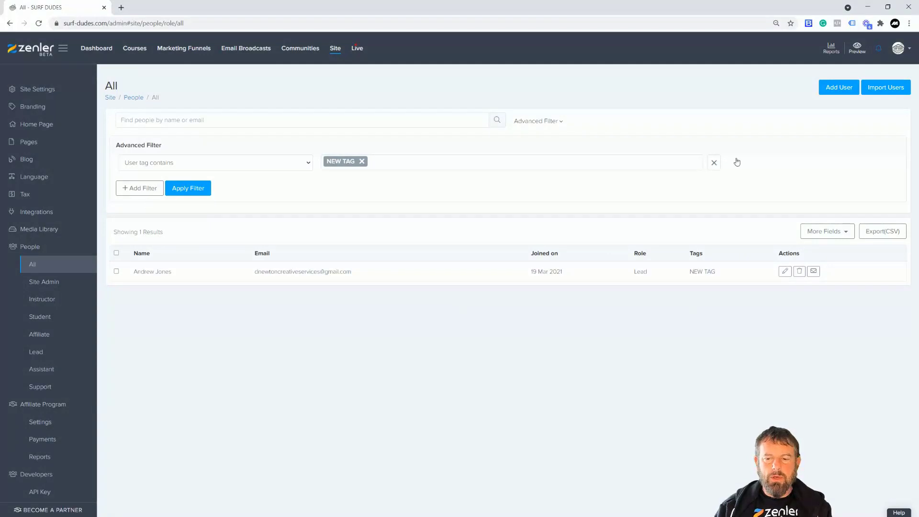
left_click(714, 163)
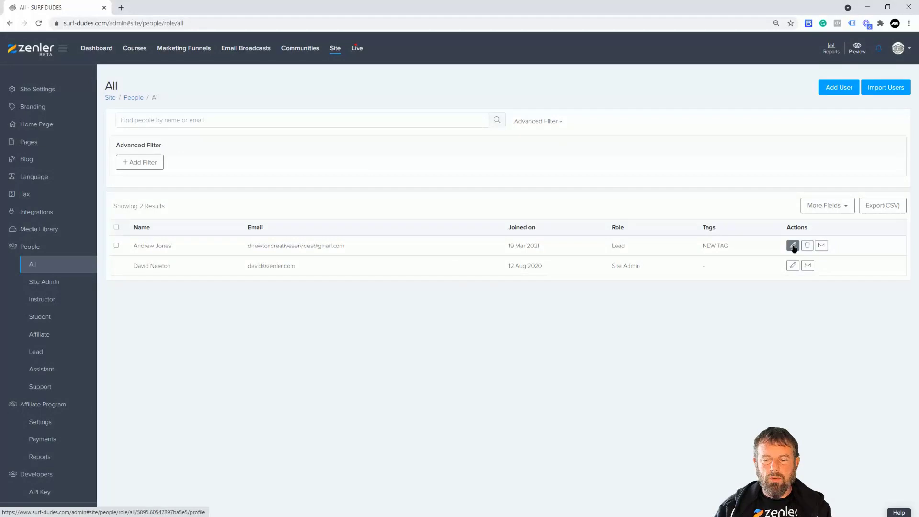
- Edit the user's profile, remove the NEW TAG chip, and check Funnel subscriptions
left_click(792, 246)
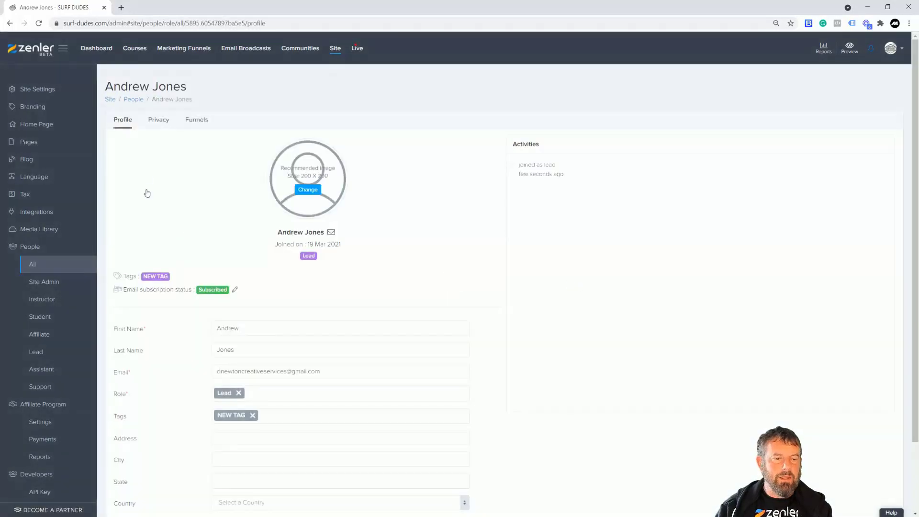
scroll(311, 307, "down", 2)
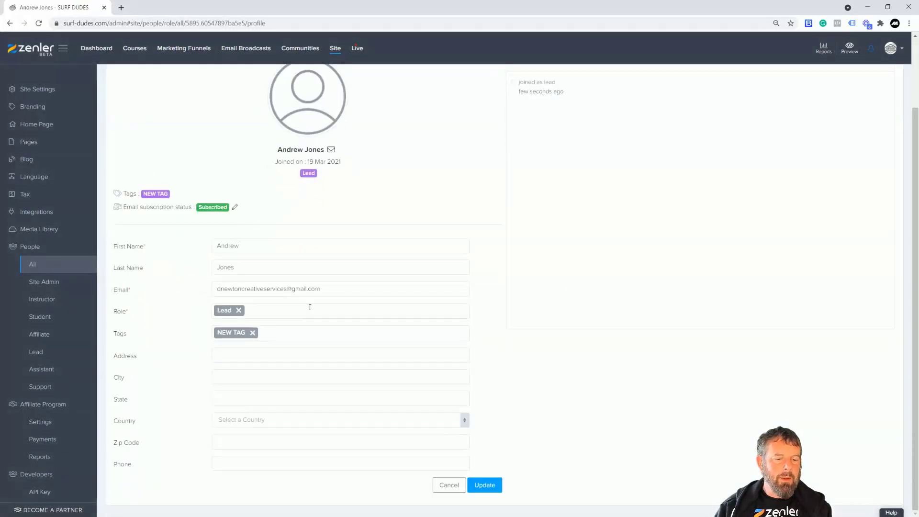
left_click(253, 333)
left_click(541, 389)
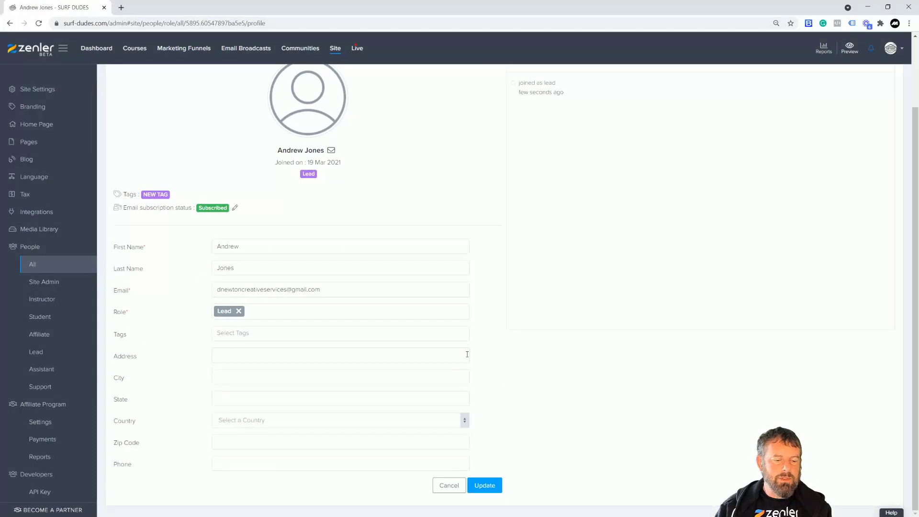
scroll(223, 273, "up", 2)
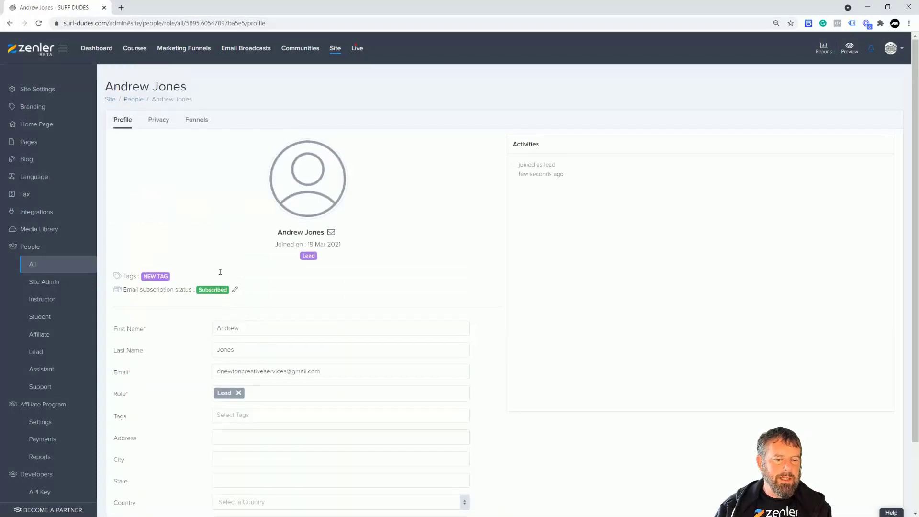
left_click(194, 121)
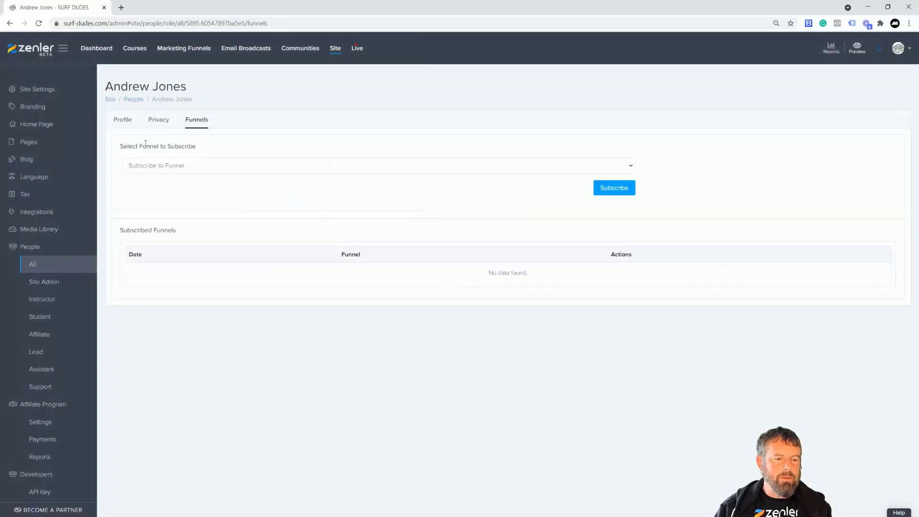
left_click(122, 121)
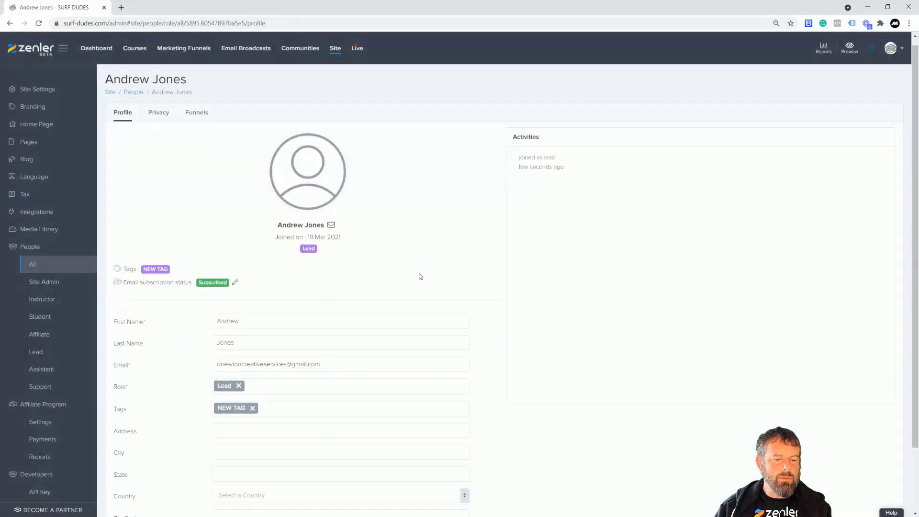
- Remove NEW TAG from Tags again, save with Update, and return to the people list
scroll(419, 276, "down", 2)
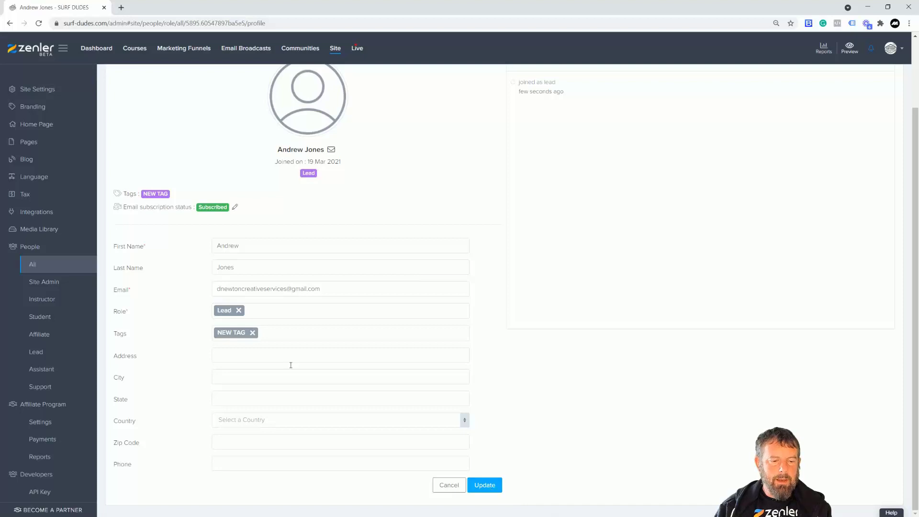
left_click(253, 332)
left_click(485, 502)
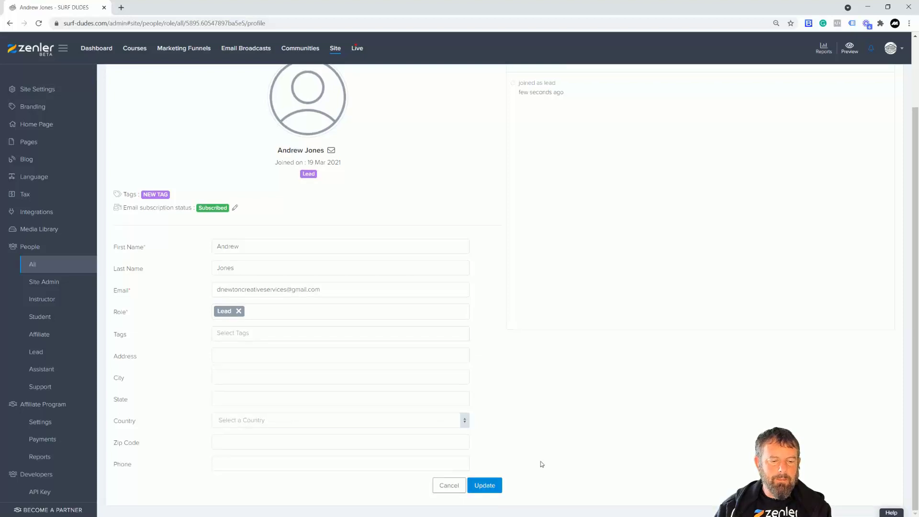
left_click(485, 485)
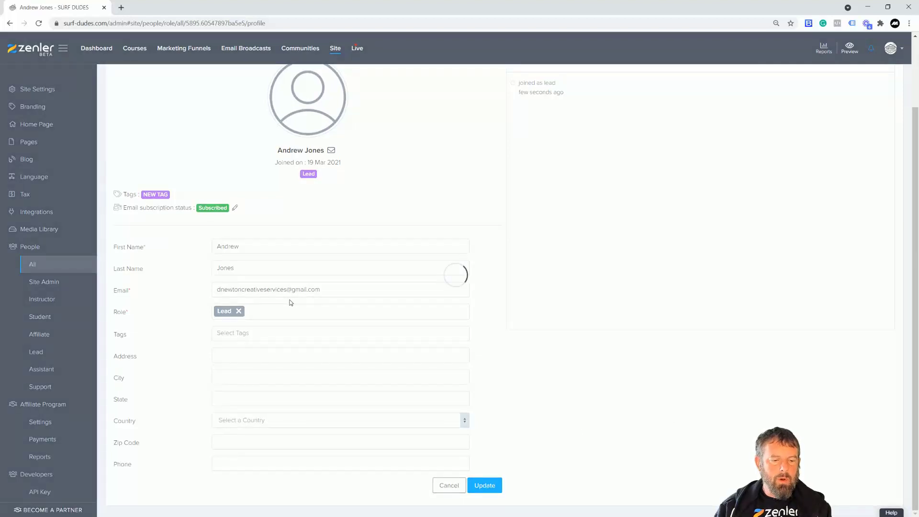
left_click(60, 281)
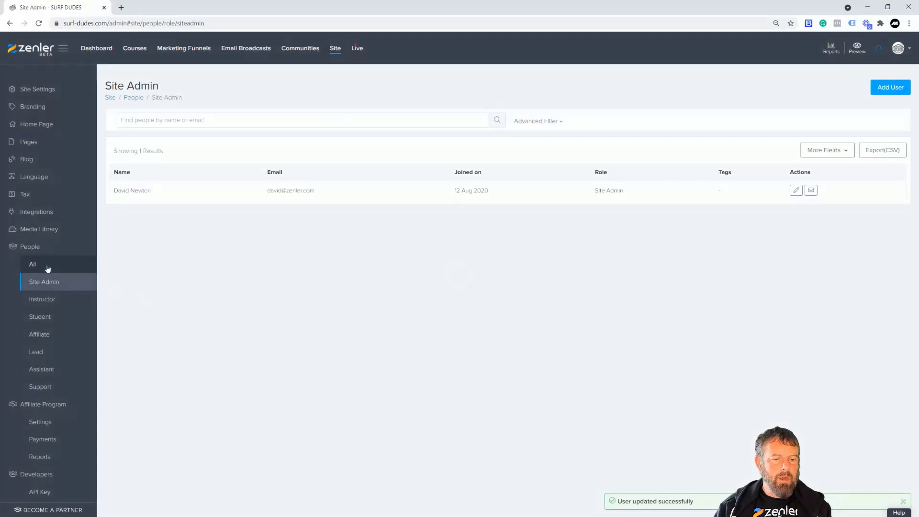
- Show everyone under People > All, where the edited user has no tags
left_click(47, 267)
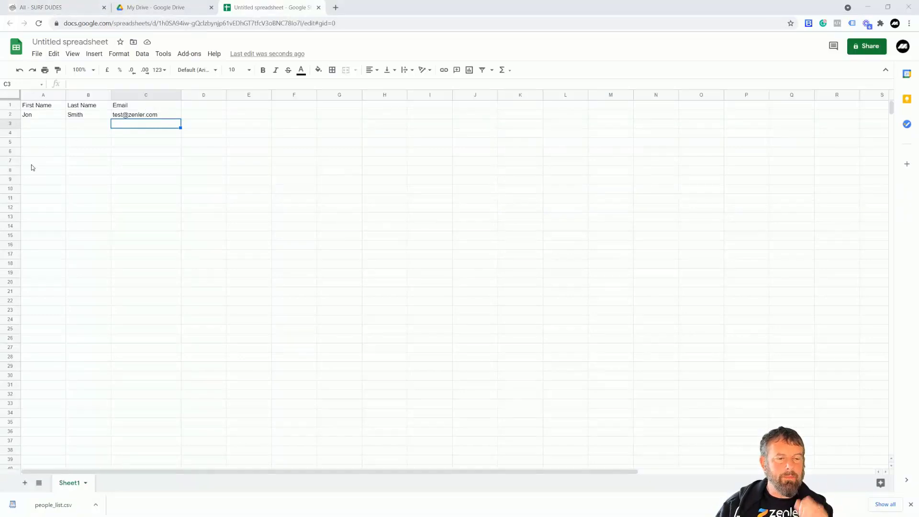
- Download the current sheet as a CSV file (Untitled spreadsheet - Sheet1.csv)
left_click(37, 53)
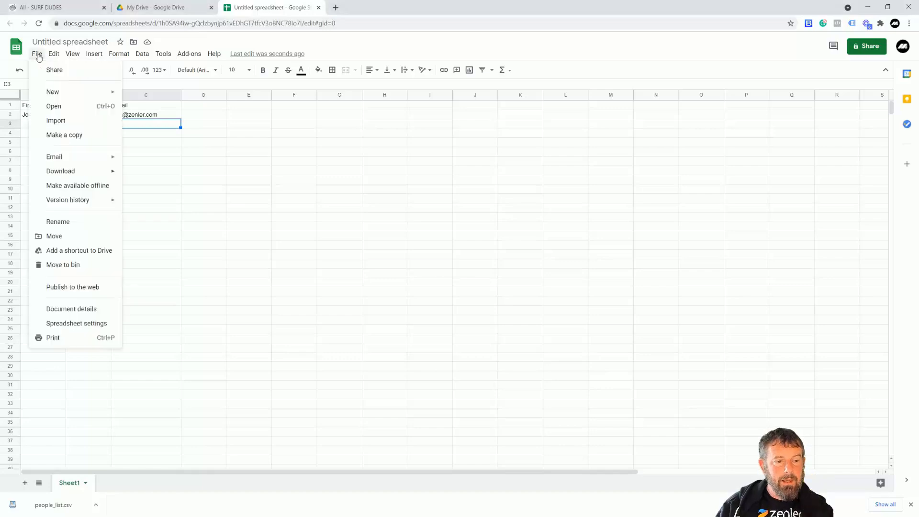
mouse_move(68, 161)
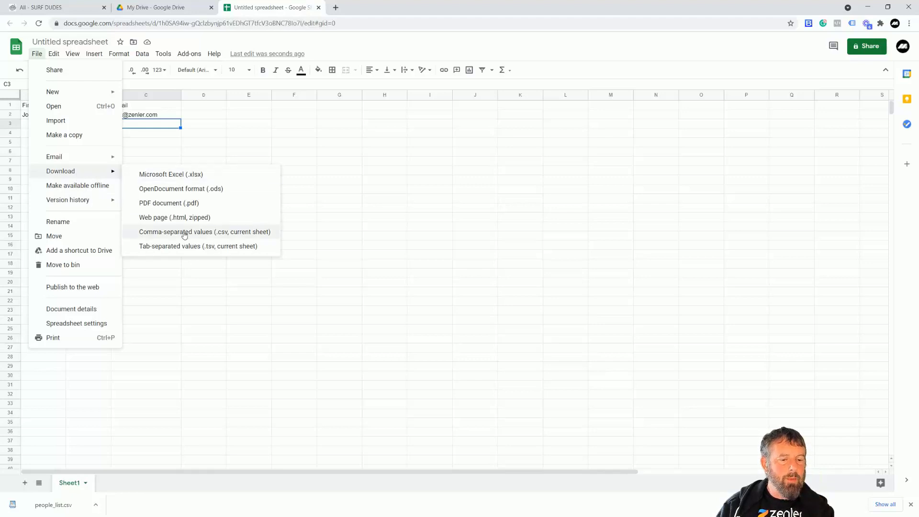
left_click(236, 233)
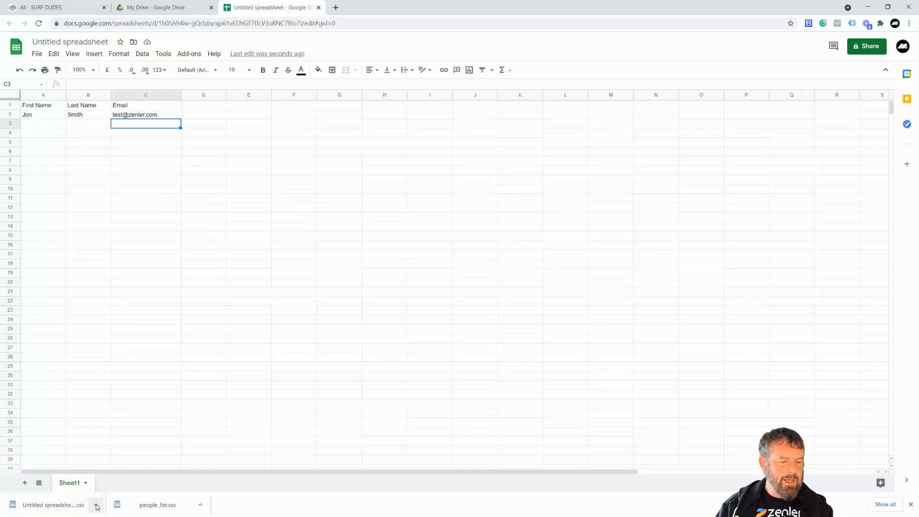
left_click(97, 508)
- Rename the downloaded CSV to IMPORTPEOPLE.csv in Downloads, then close File Explorer
left_click(121, 477)
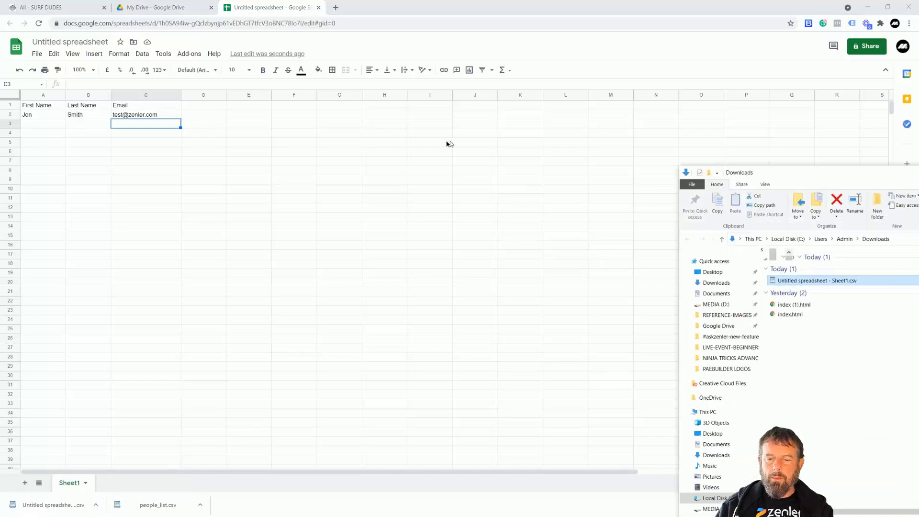
left_click(314, 230)
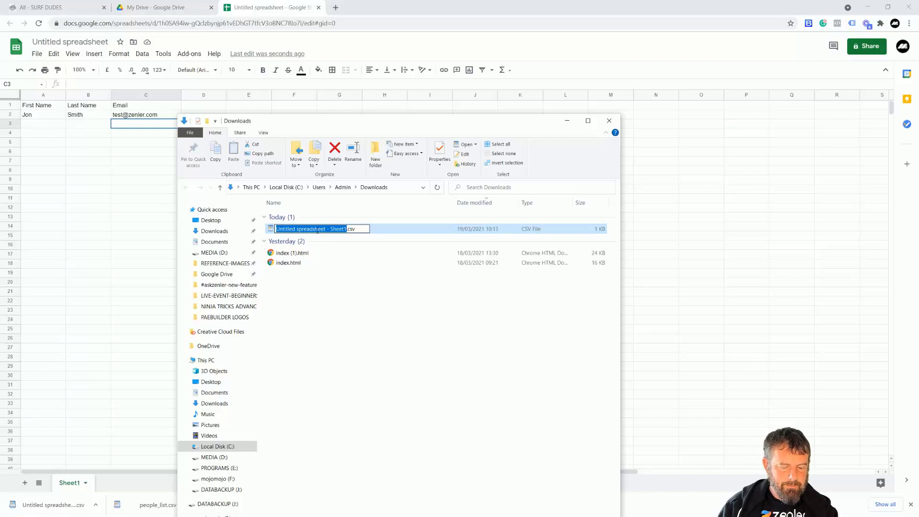
type("IMPORTP")
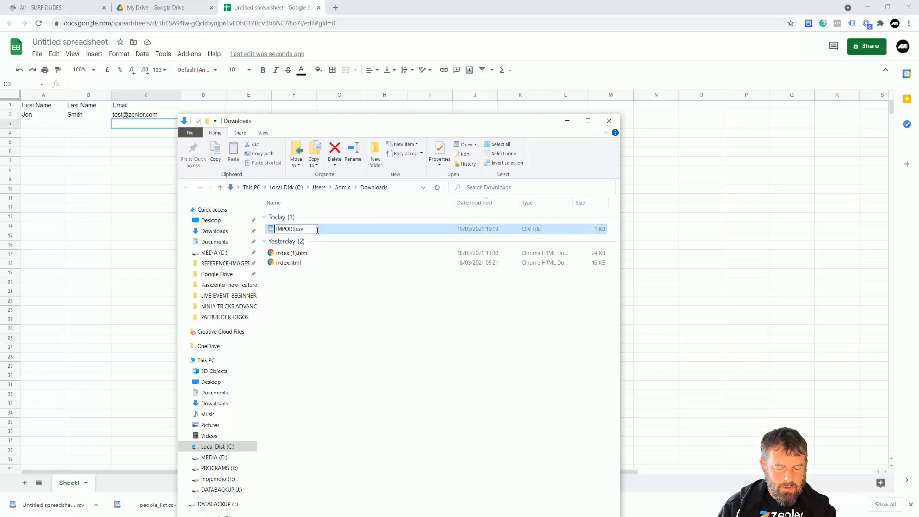
type("EOPLE")
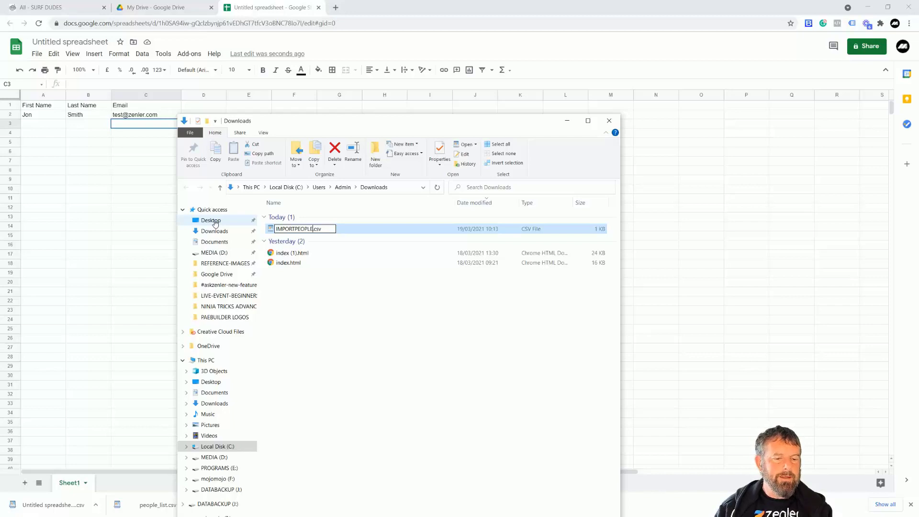
left_click(216, 221)
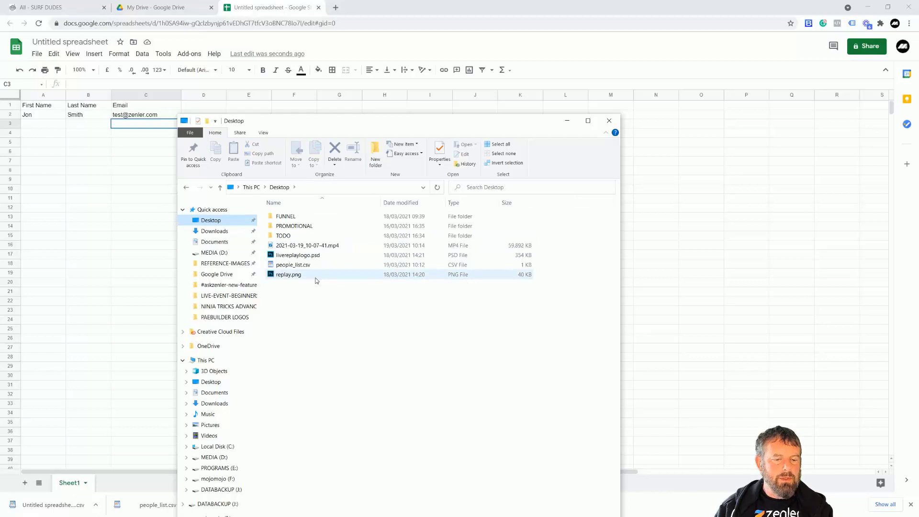
key("alt+F4")
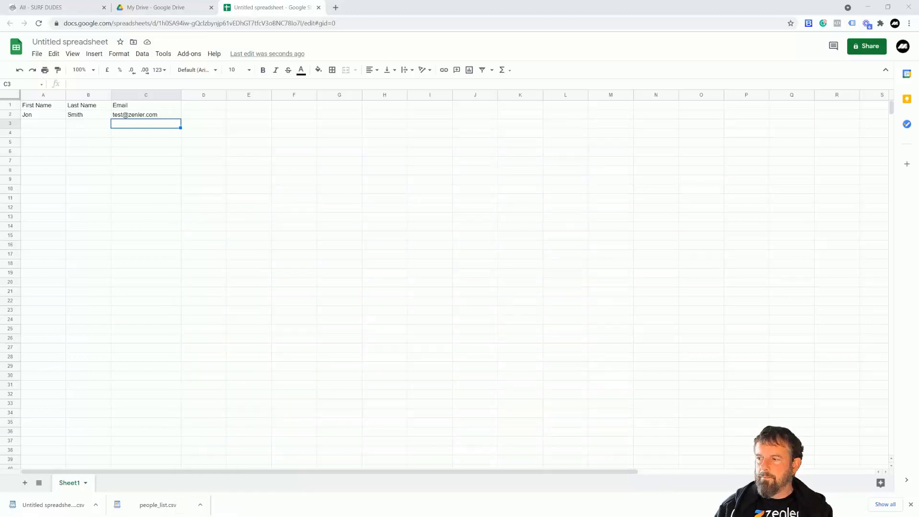
- Upload IMPORTPEOPLE.csv in the Import Users wizard with the import role set to Lead
left_click(40, 7)
left_click(882, 92)
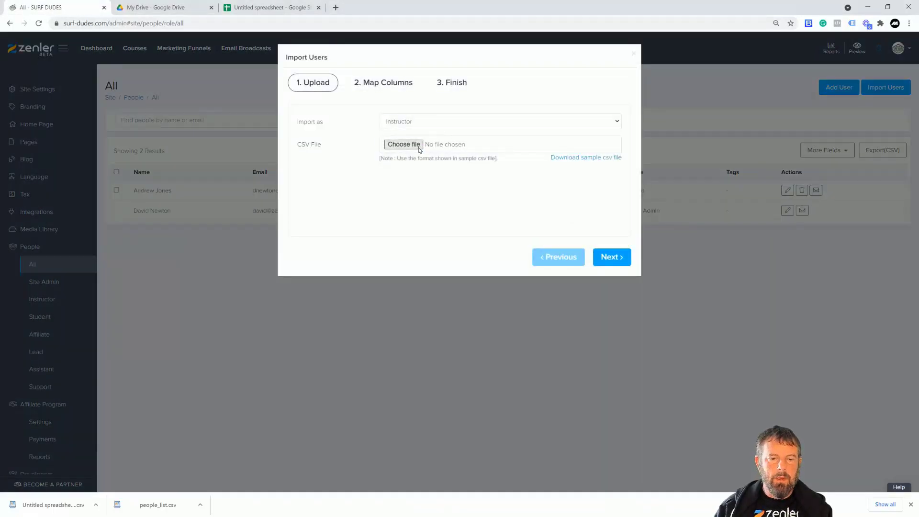
left_click(418, 148)
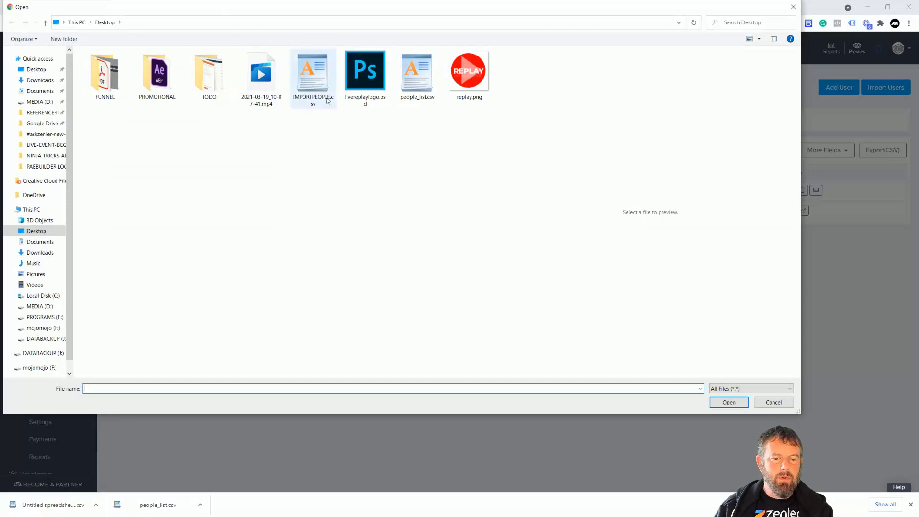
left_click(313, 76)
left_click(723, 404)
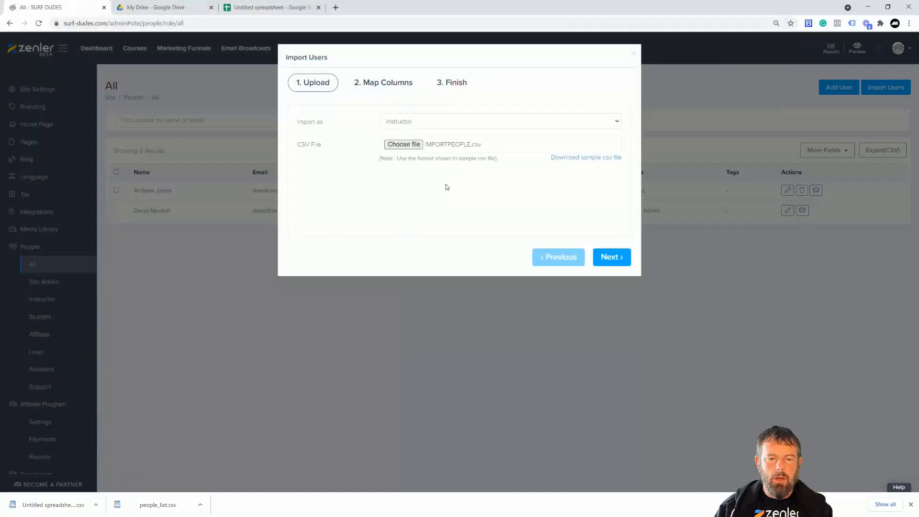
left_click(427, 121)
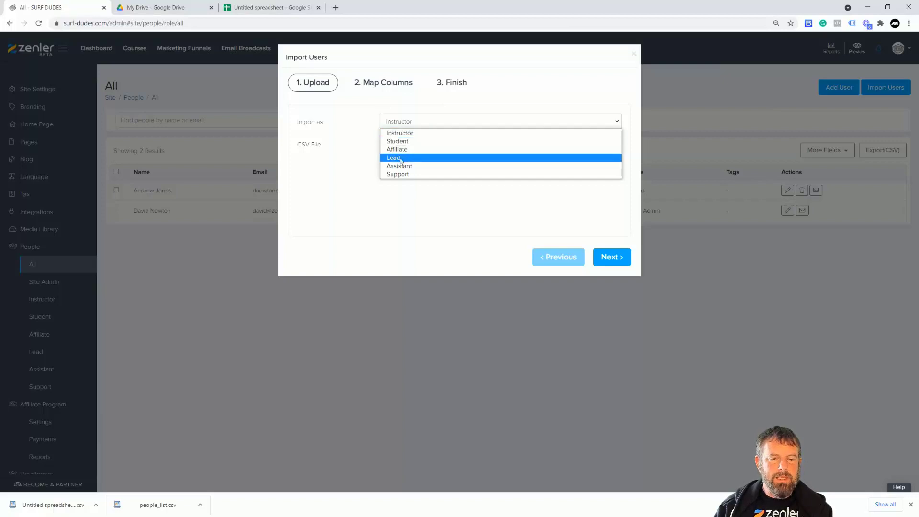
left_click(398, 141)
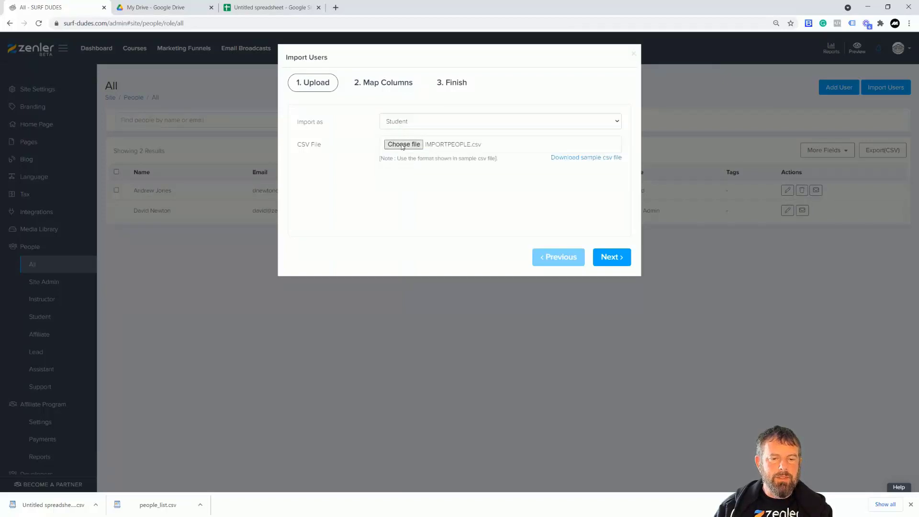
left_click(431, 122)
left_click(390, 159)
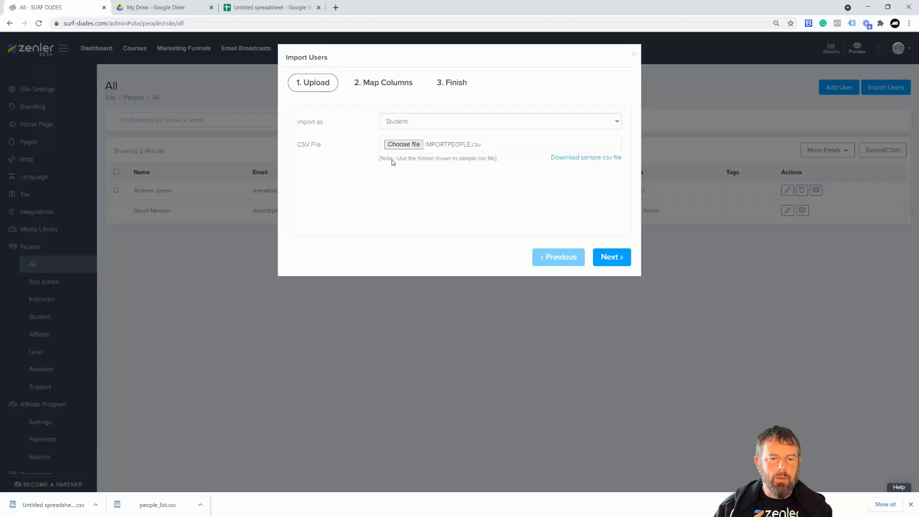
left_click(609, 258)
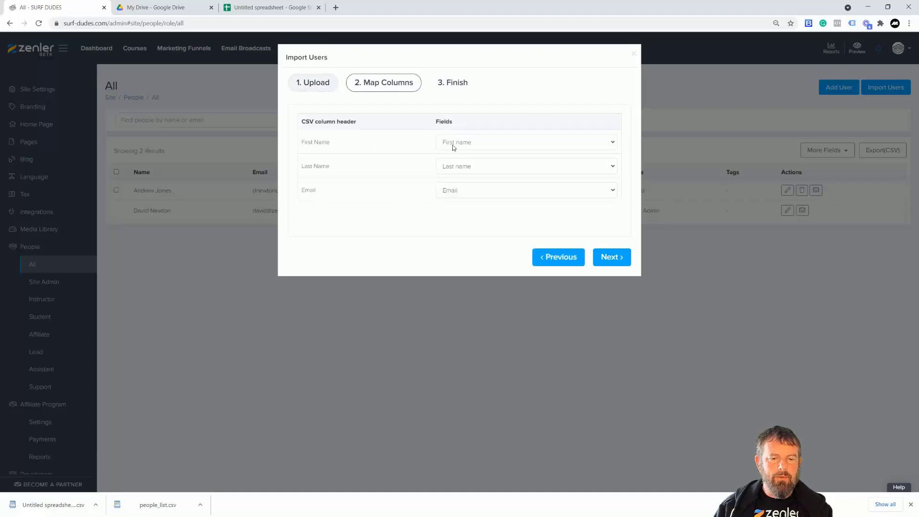
- Keep First Name and Last Name mapped to the First name and Last name fields, and continue
left_click_drag(307, 142, 330, 143)
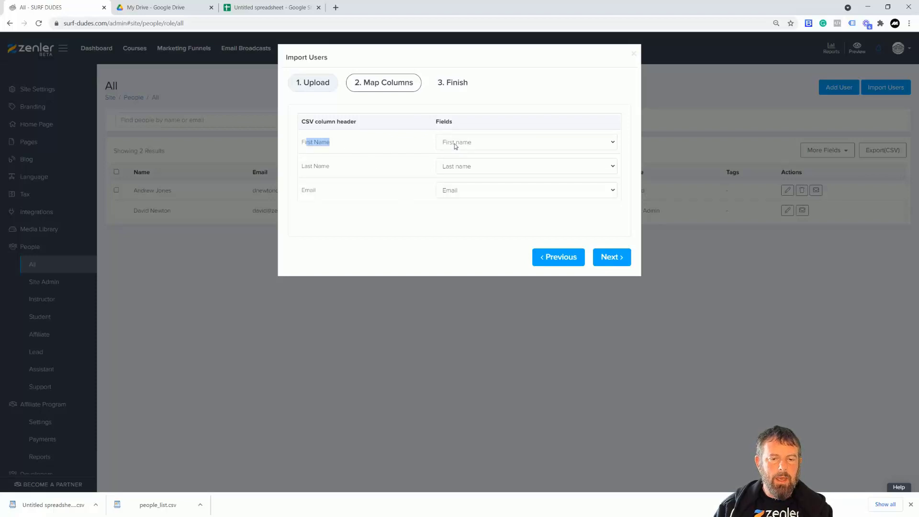
left_click(499, 146)
left_click(466, 162)
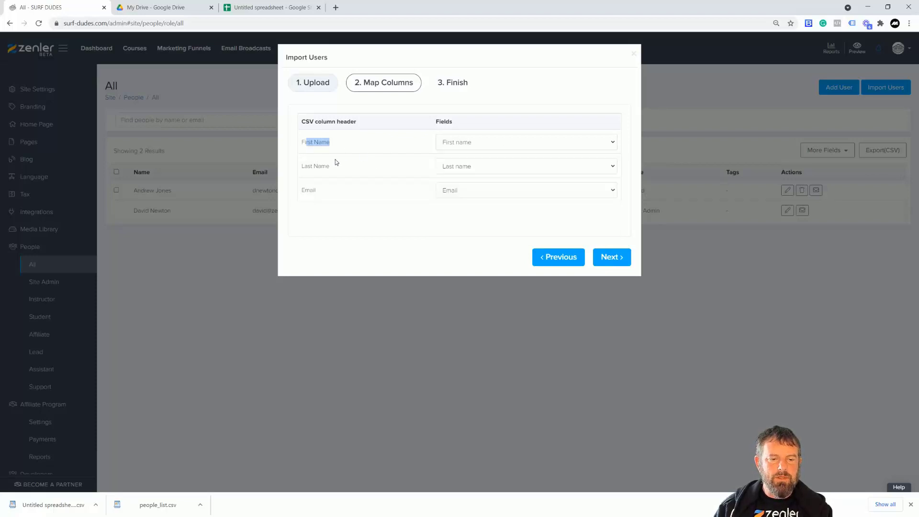
left_click_drag(313, 166, 348, 167)
left_click(496, 166)
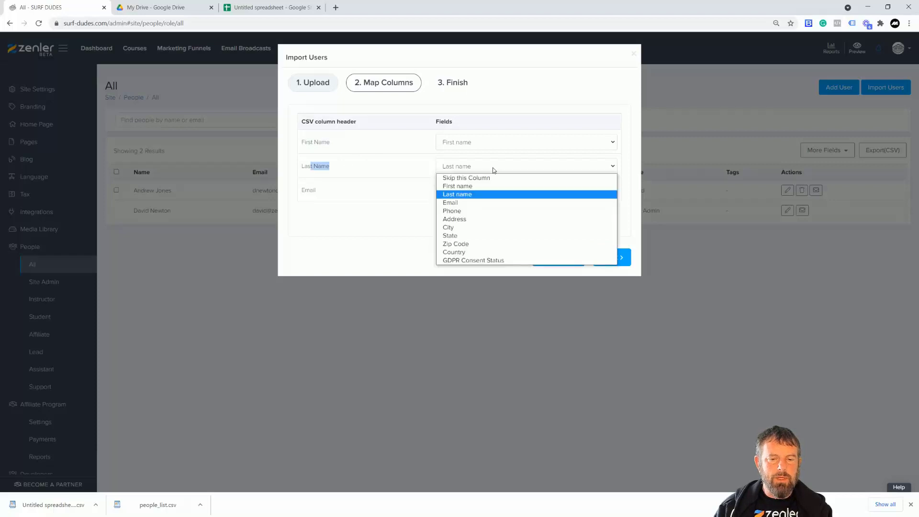
left_click(346, 168)
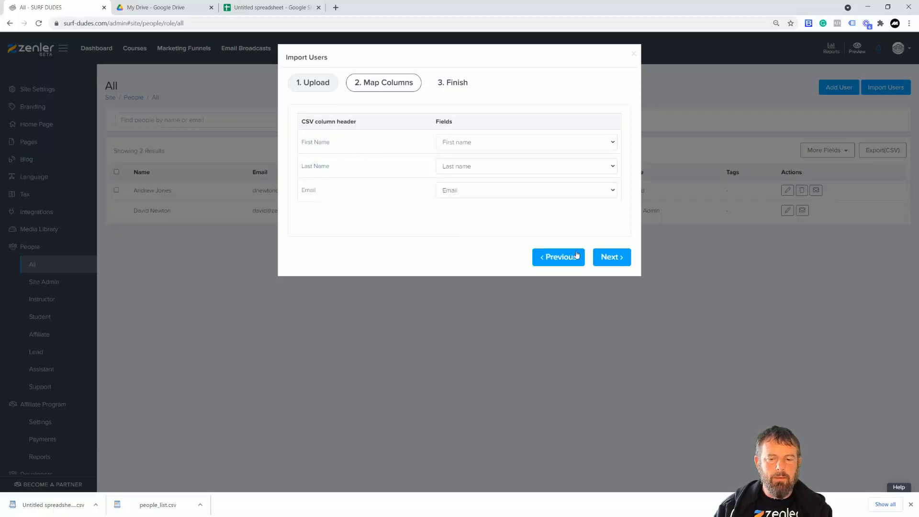
left_click(612, 257)
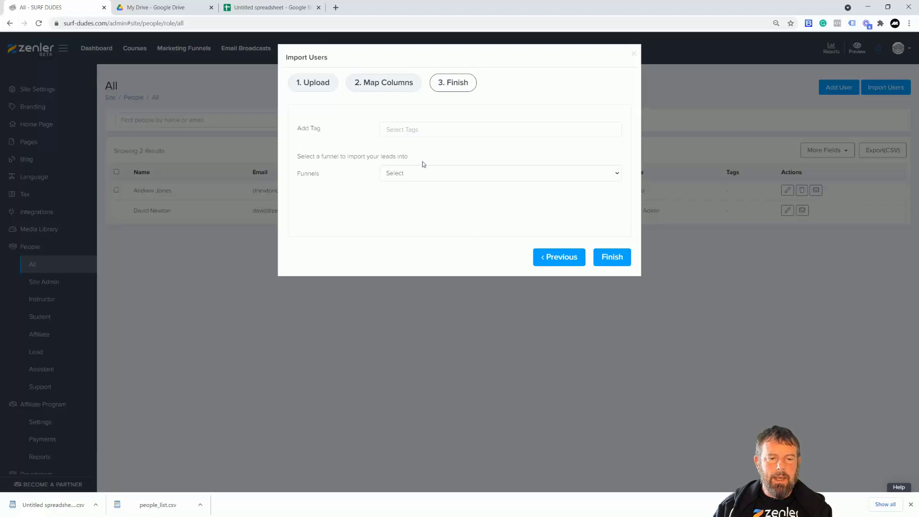
- Tag the imported contacts NEW TAG, leave Funnels unselected, and finish the import
left_click(393, 130)
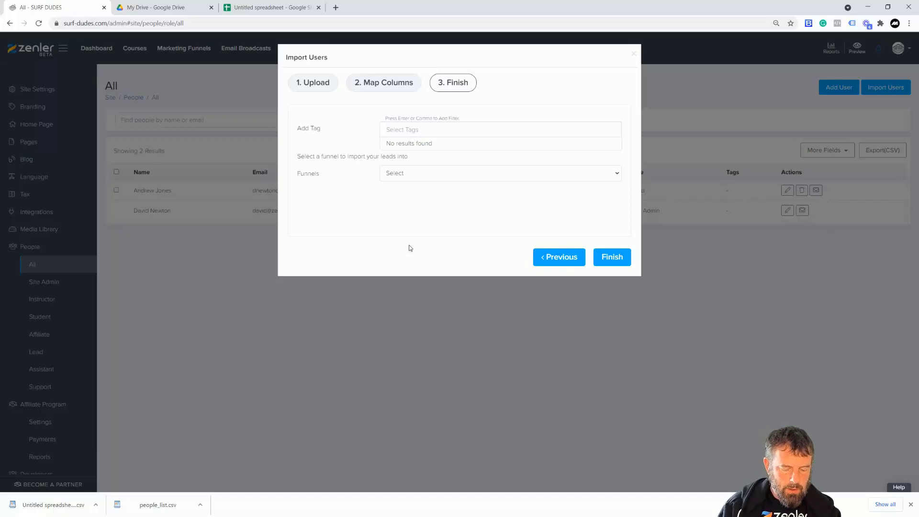
type("NEW TAG")
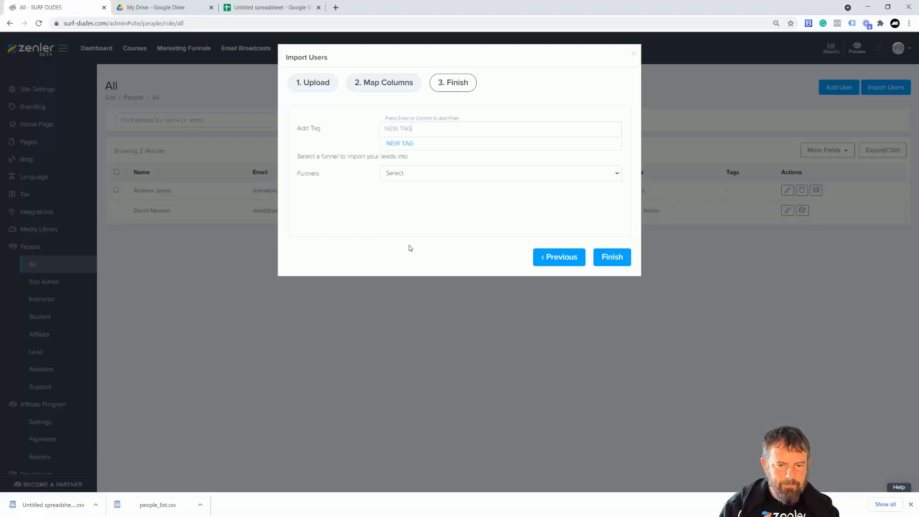
key("Return")
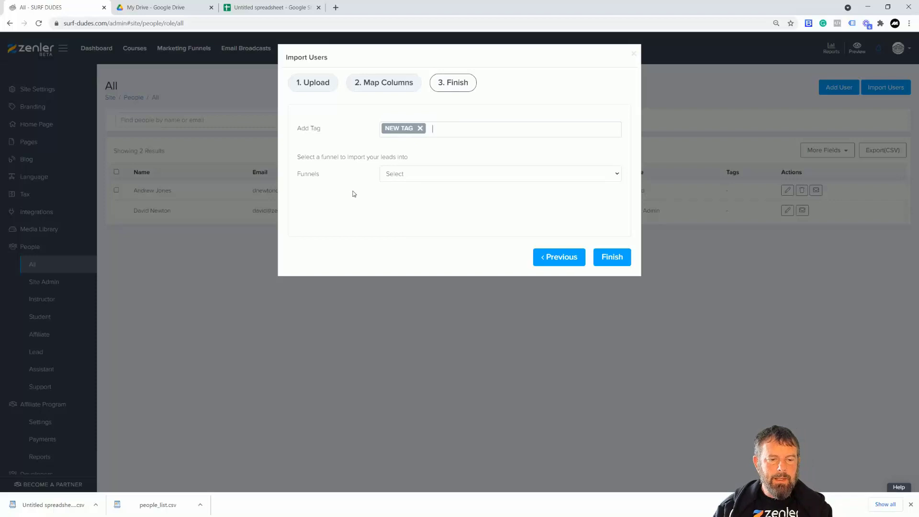
left_click(446, 176)
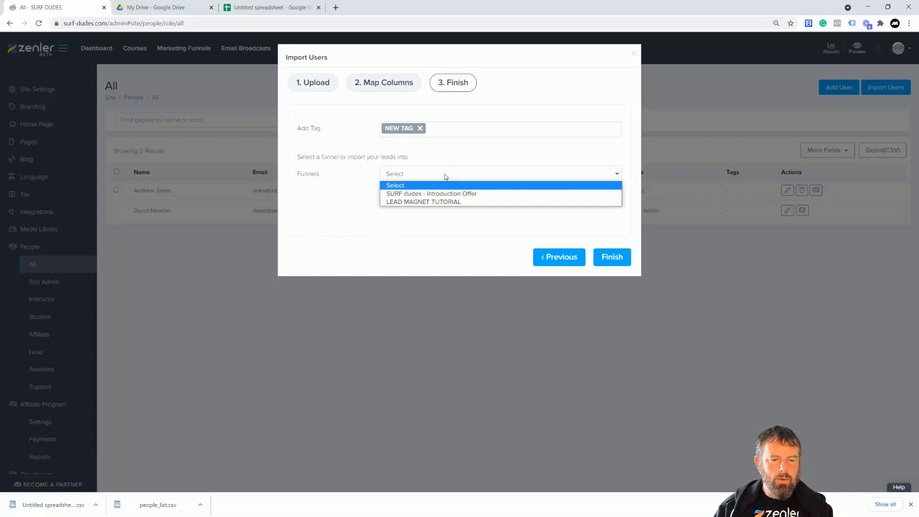
left_click(339, 205)
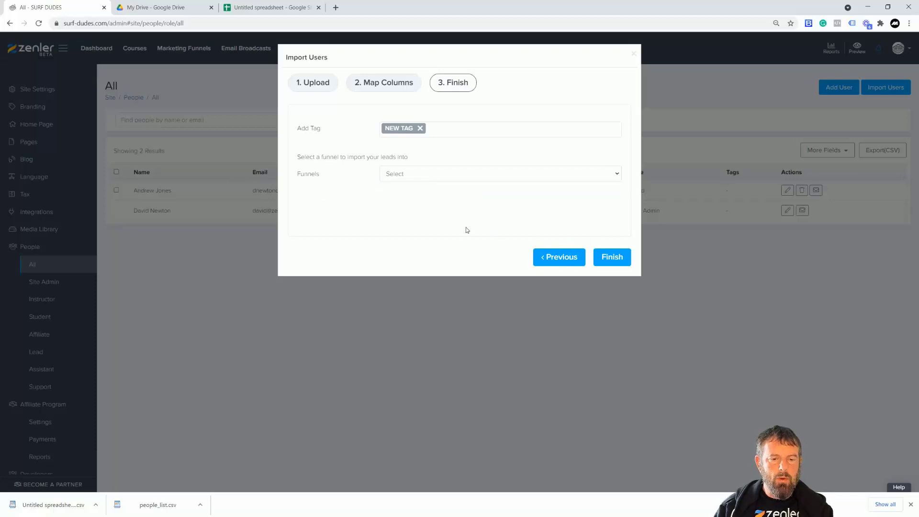
left_click(610, 261)
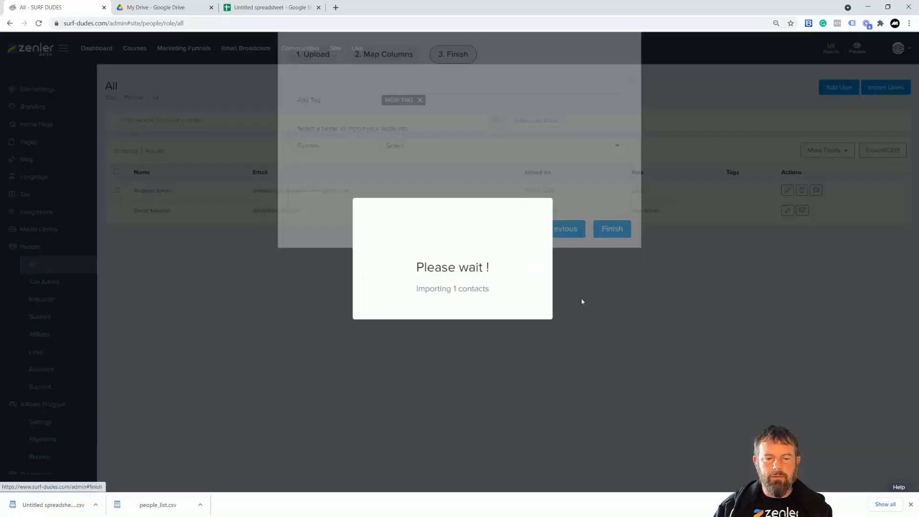
- Reload the People list and confirm the new contact shows role Lead and tag NEW TAG
left_click(453, 310)
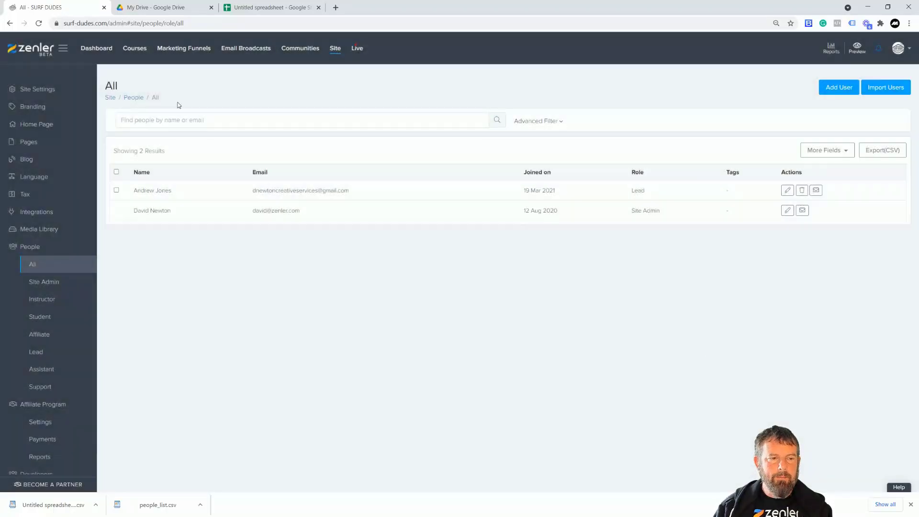
left_click(38, 23)
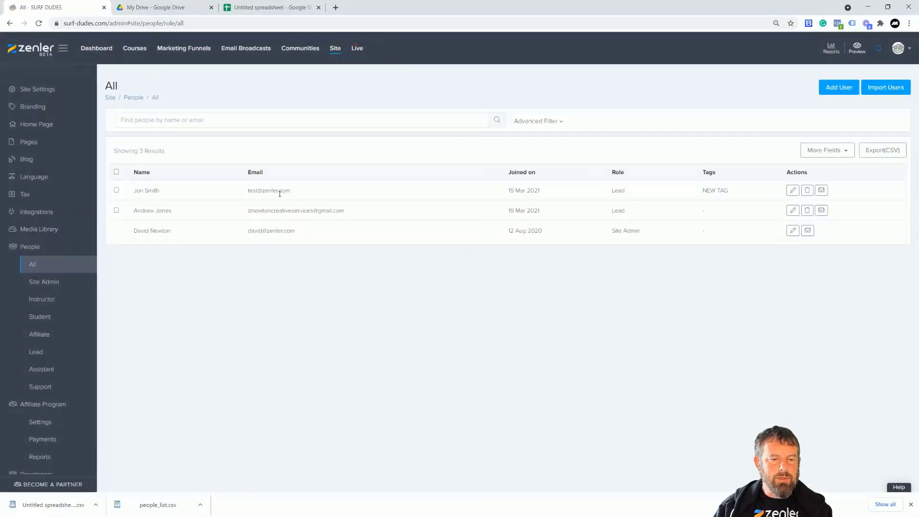
left_click_drag(286, 191, 164, 194)
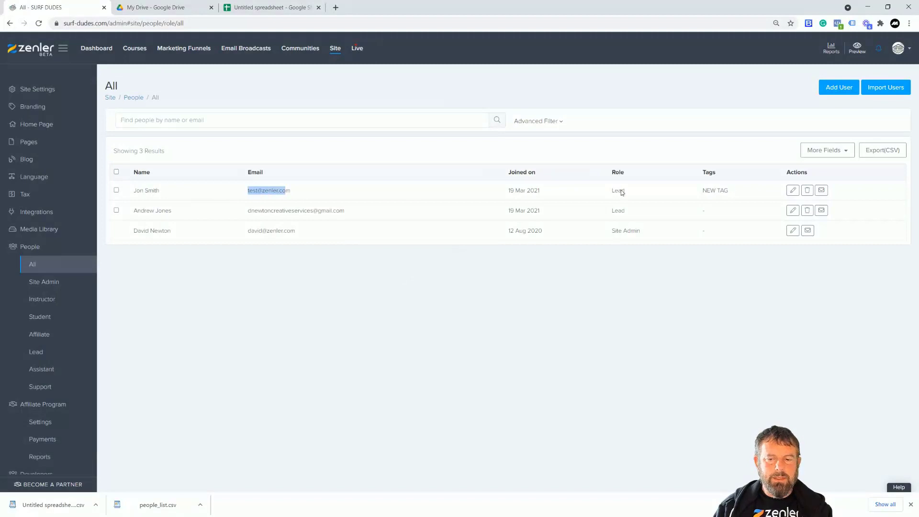
triple_click(734, 192)
left_click(617, 303)
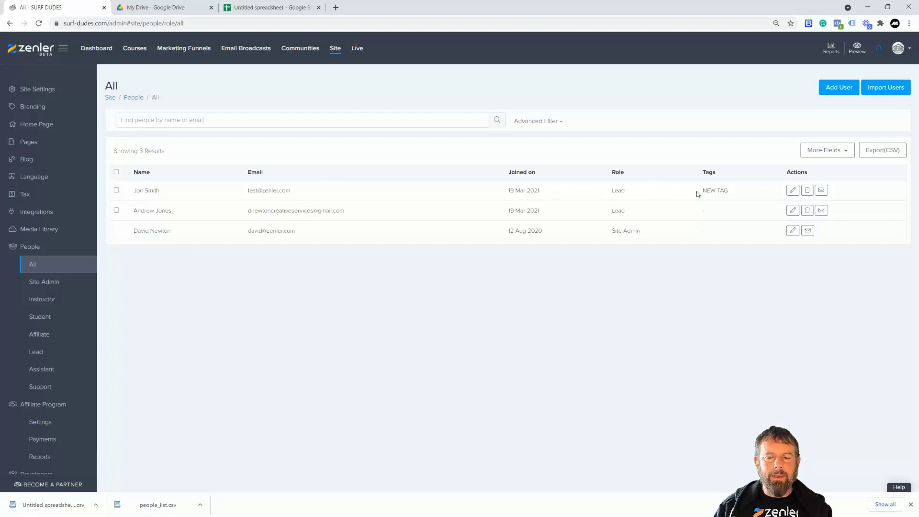
left_click_drag(628, 194, 602, 193)
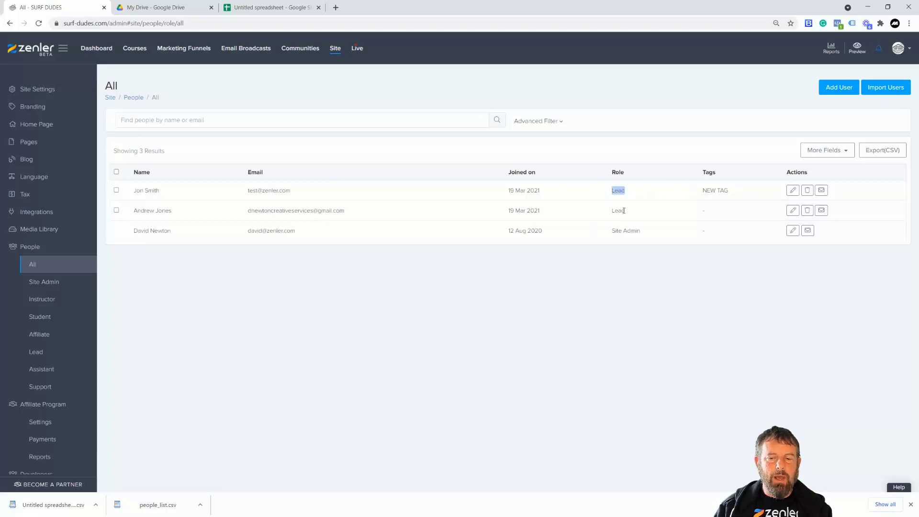